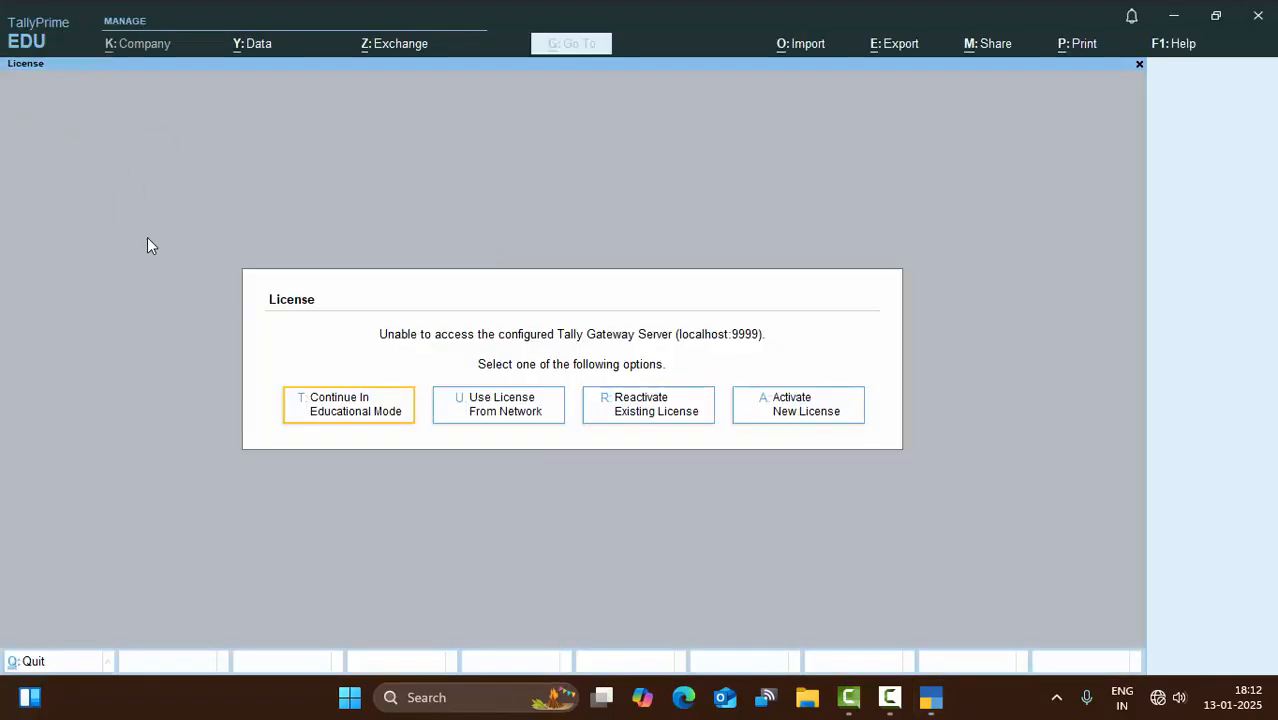
# - Continue in Educational Mode and start a new Sales voucher for Cess Company
pyautogui.click(303, 402)
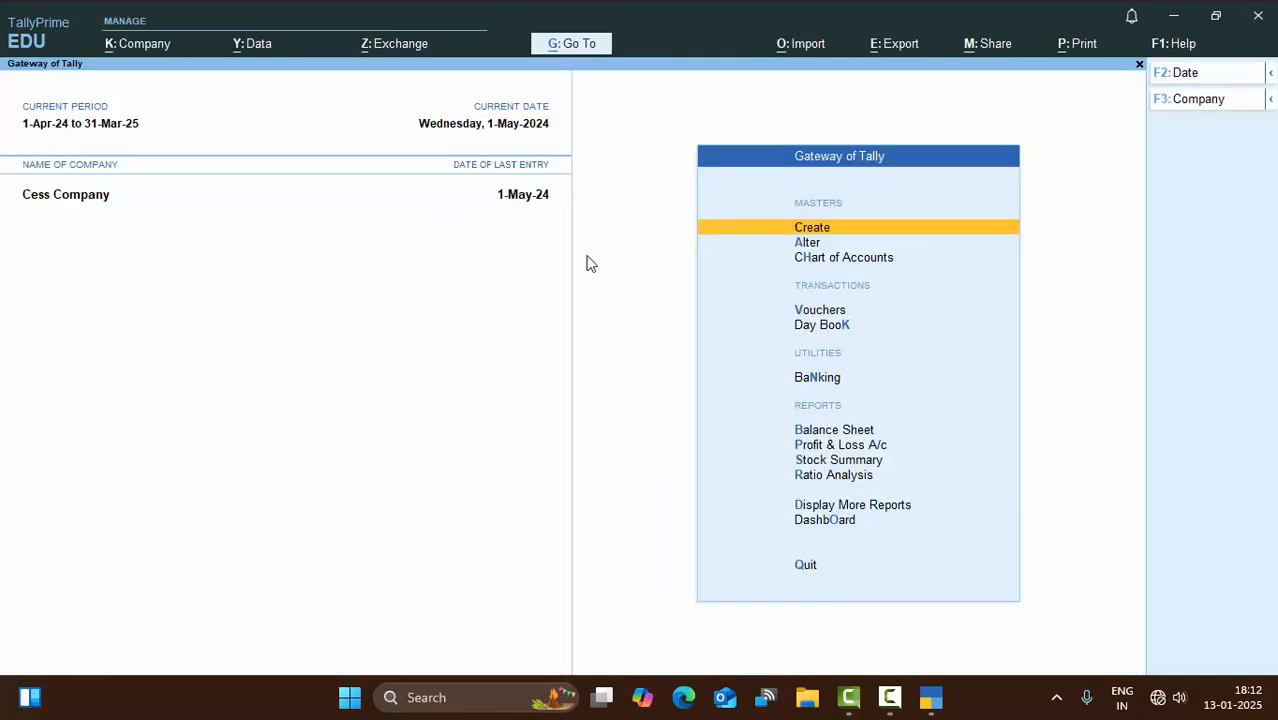
pyautogui.click(816, 318)
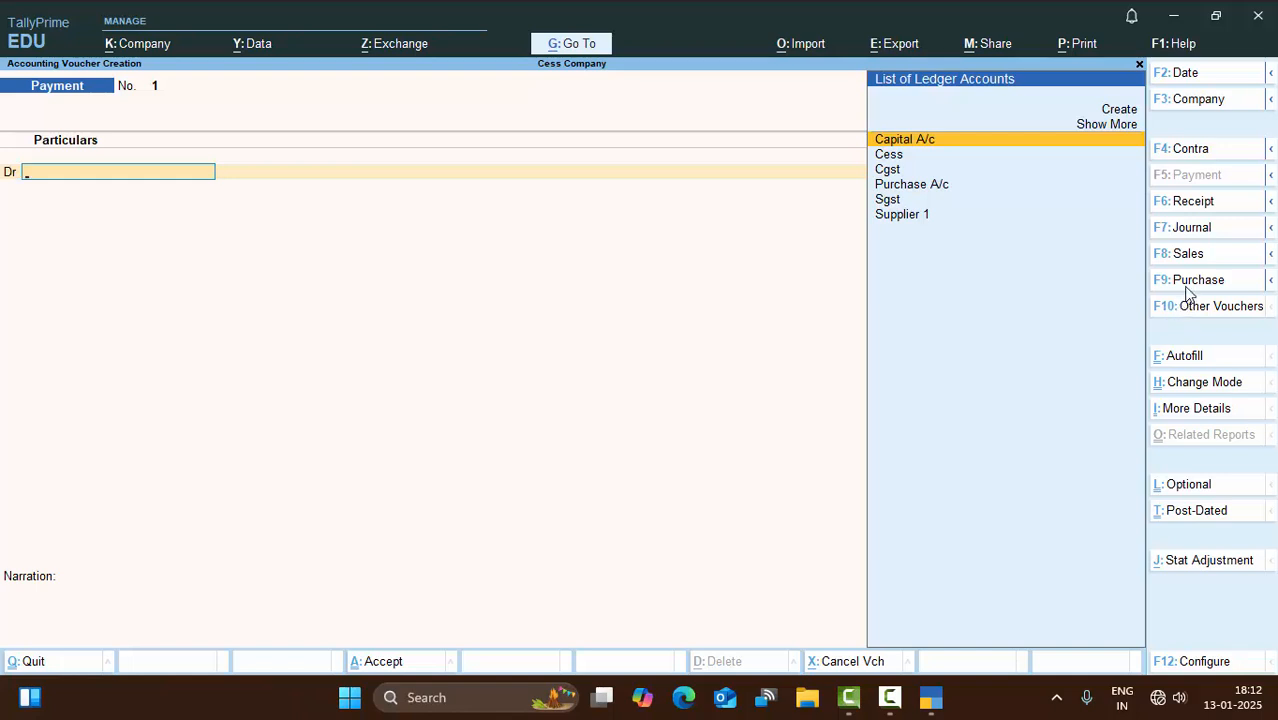
pyautogui.click(1188, 254)
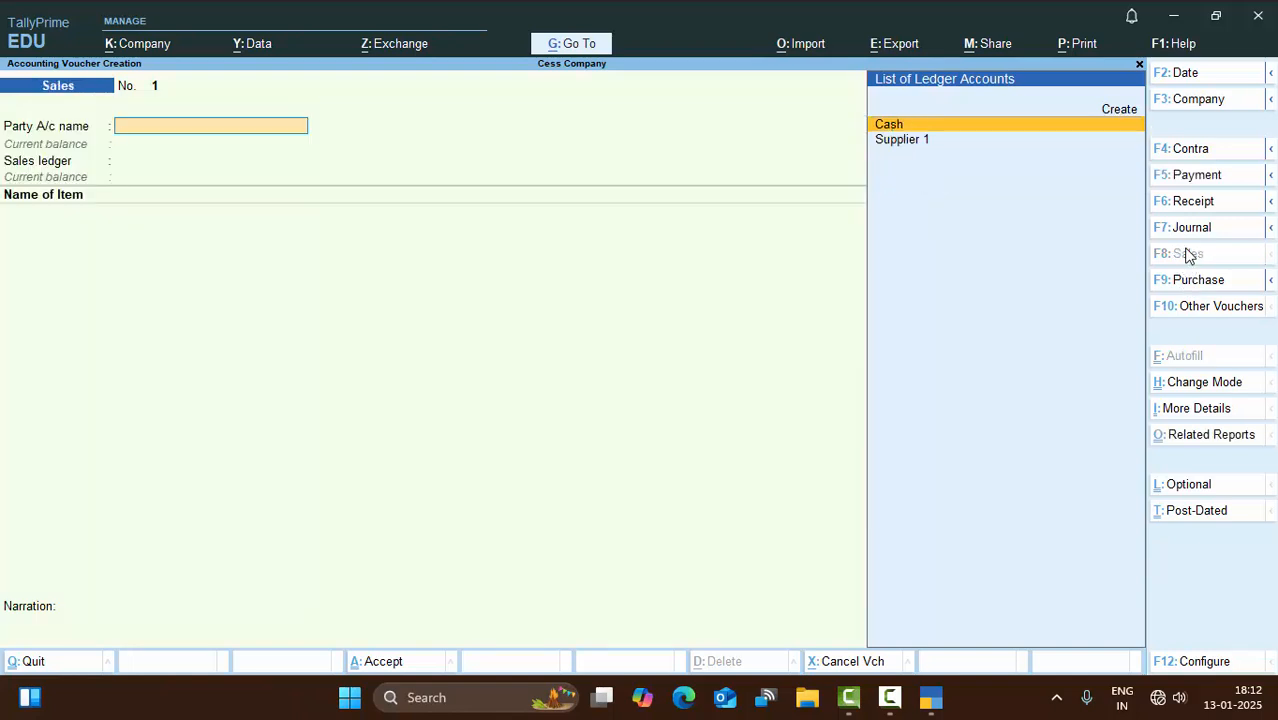
# - Select Cash as the sales voucher's party account and leave all dispatch details blank
pyautogui.press('Return')
pyautogui.press('Return')
pyautogui.press('Return')
pyautogui.press('Return')
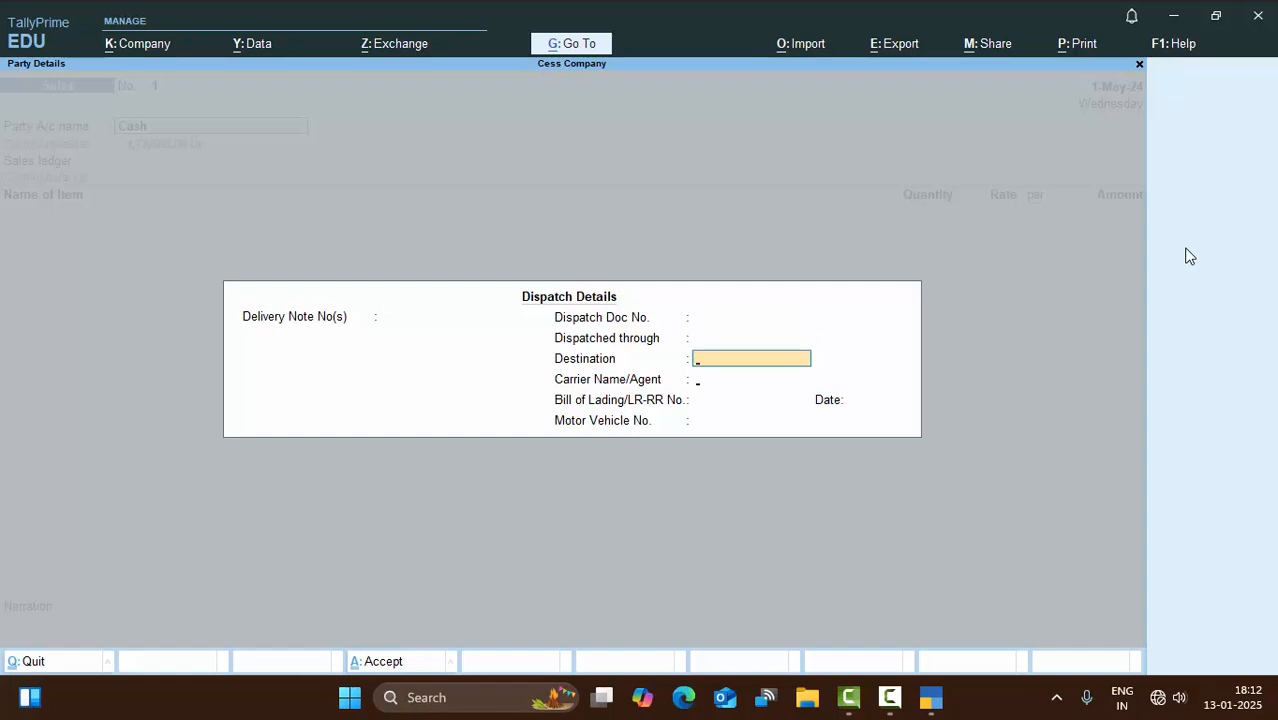
pyautogui.press('Return')
pyautogui.press('Return')
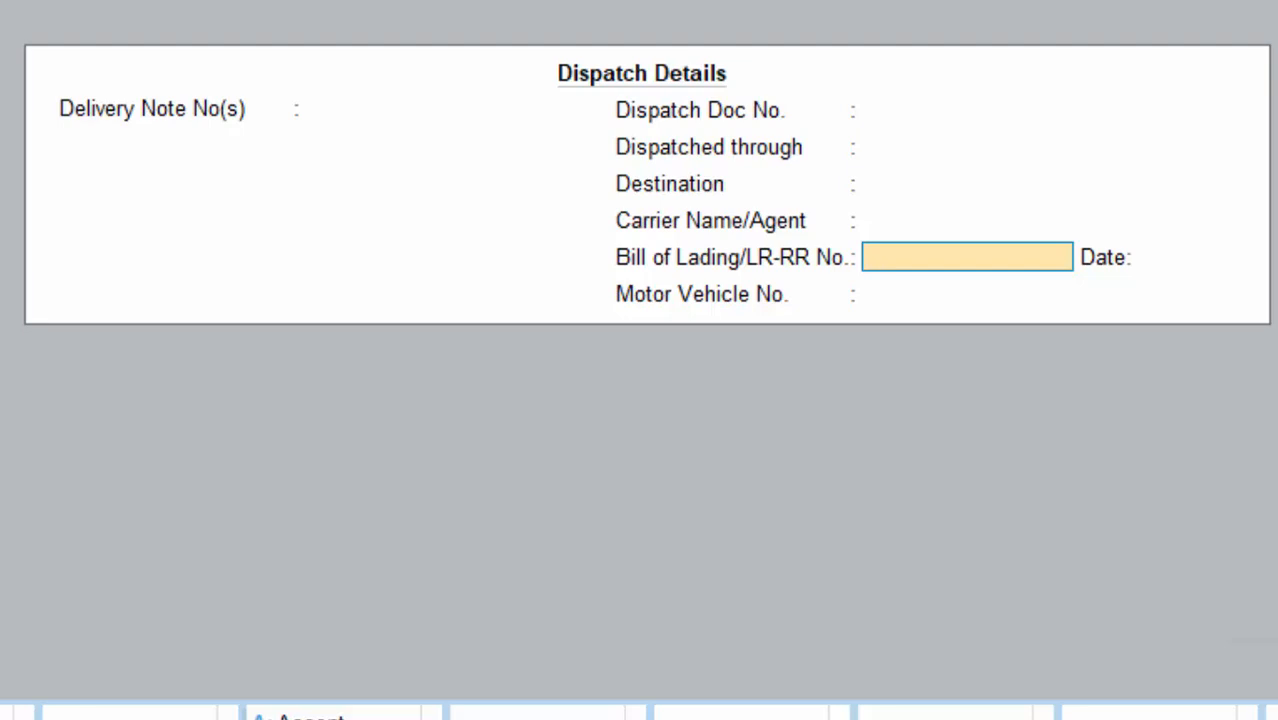
pyautogui.press('Return')
pyautogui.press('Return')
pyautogui.press('Return')
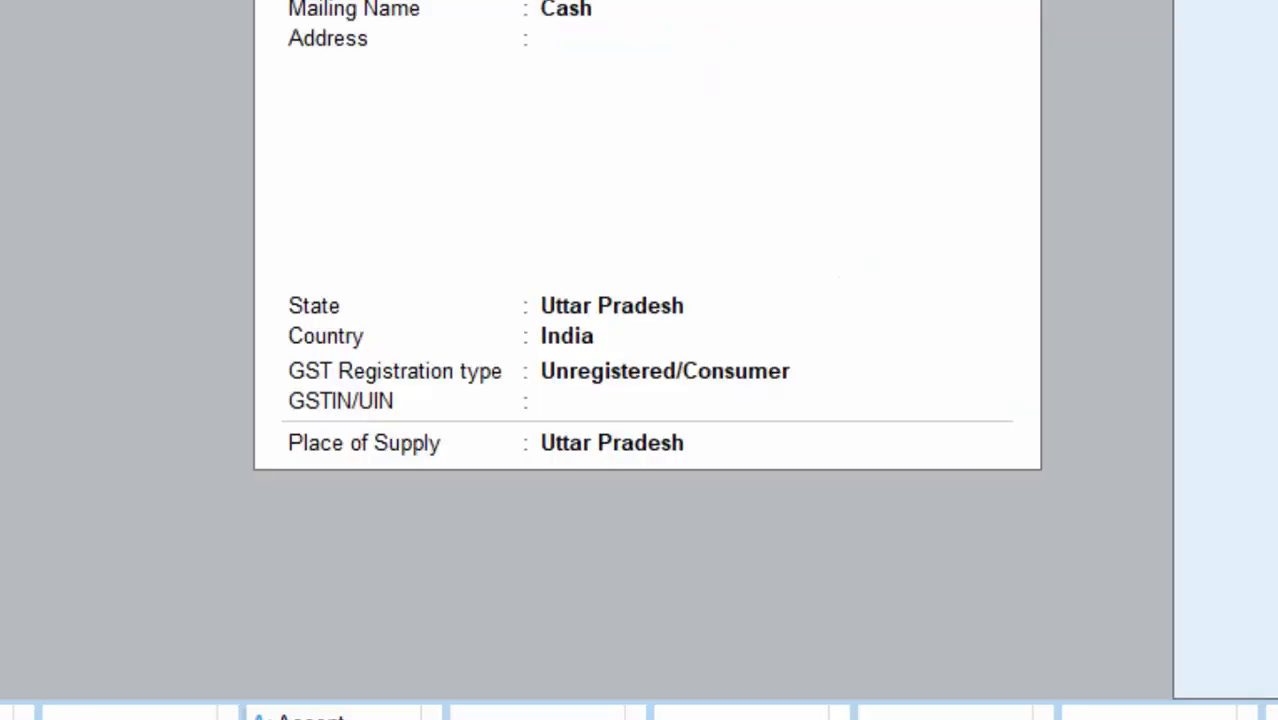
# - Accept the Cash buyer's party details, keeping the GST registration type as Unregistered/Consumer
pyautogui.press('Return')
pyautogui.press('Return')
pyautogui.press('Return')
pyautogui.press('Return')
pyautogui.press('Return')
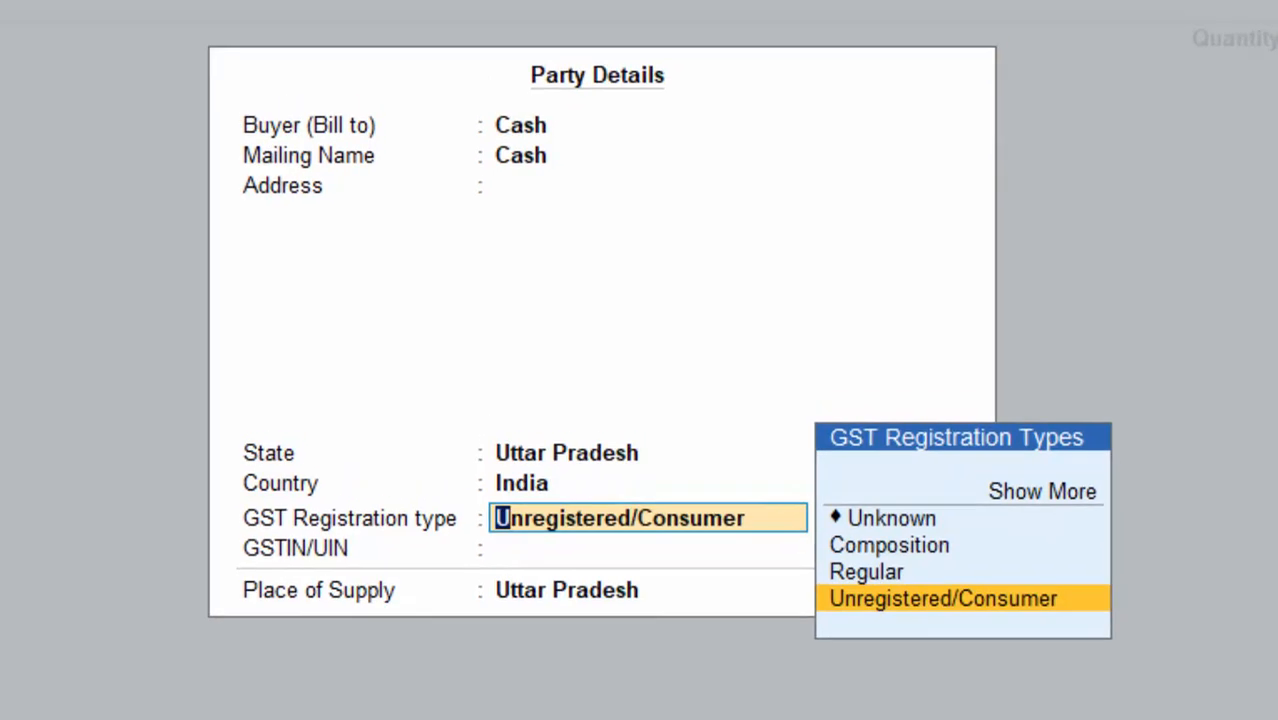
pyautogui.press('Up')
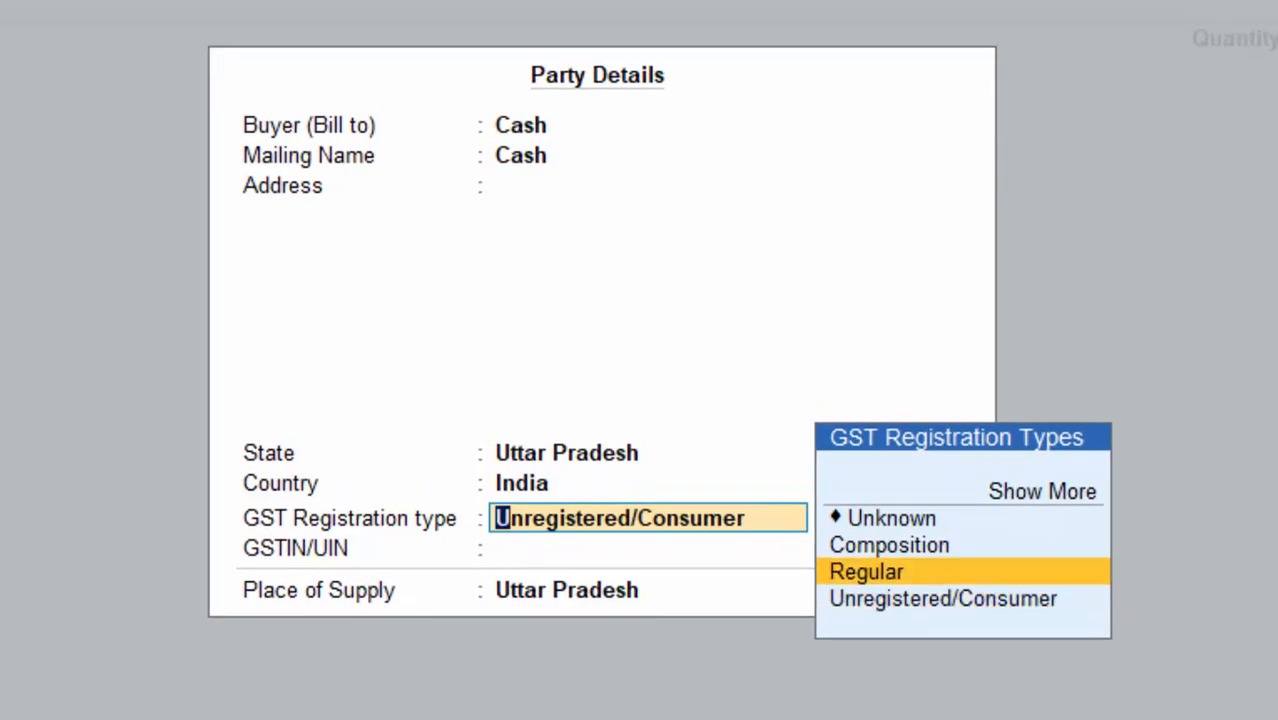
pyautogui.press('Down')
pyautogui.press('Return')
pyautogui.press('Return')
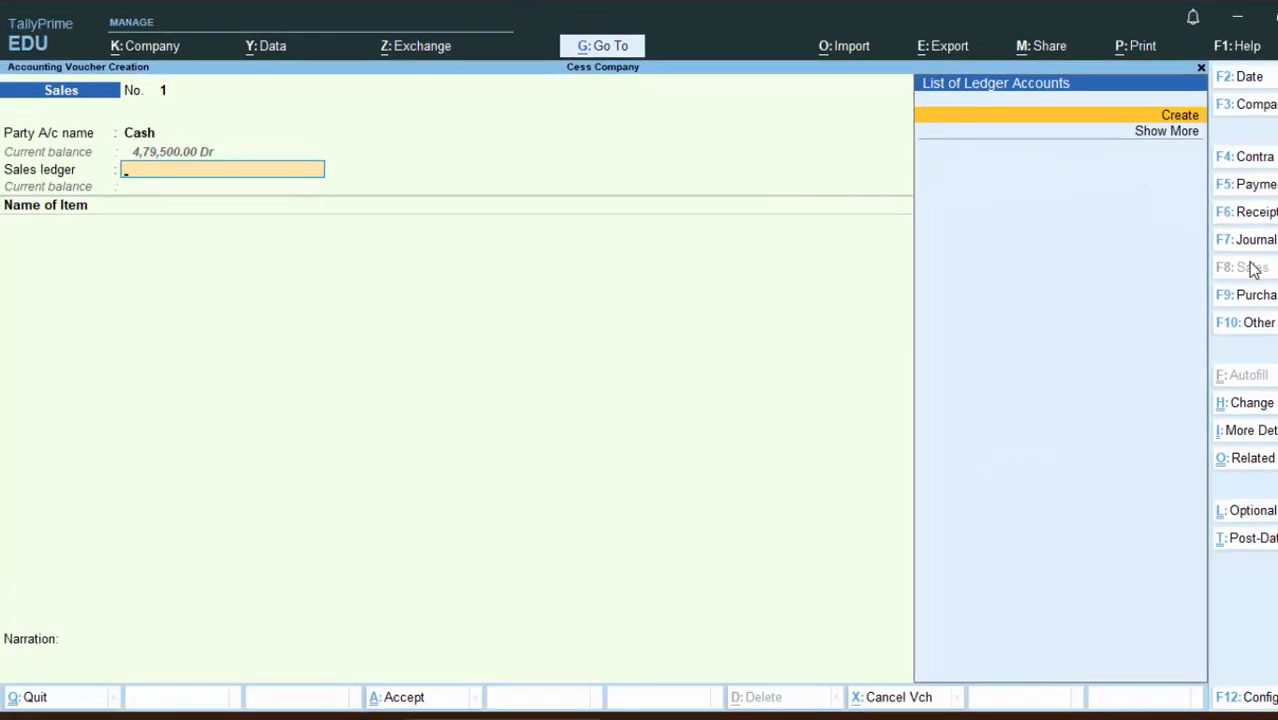
pyautogui.press('Return')
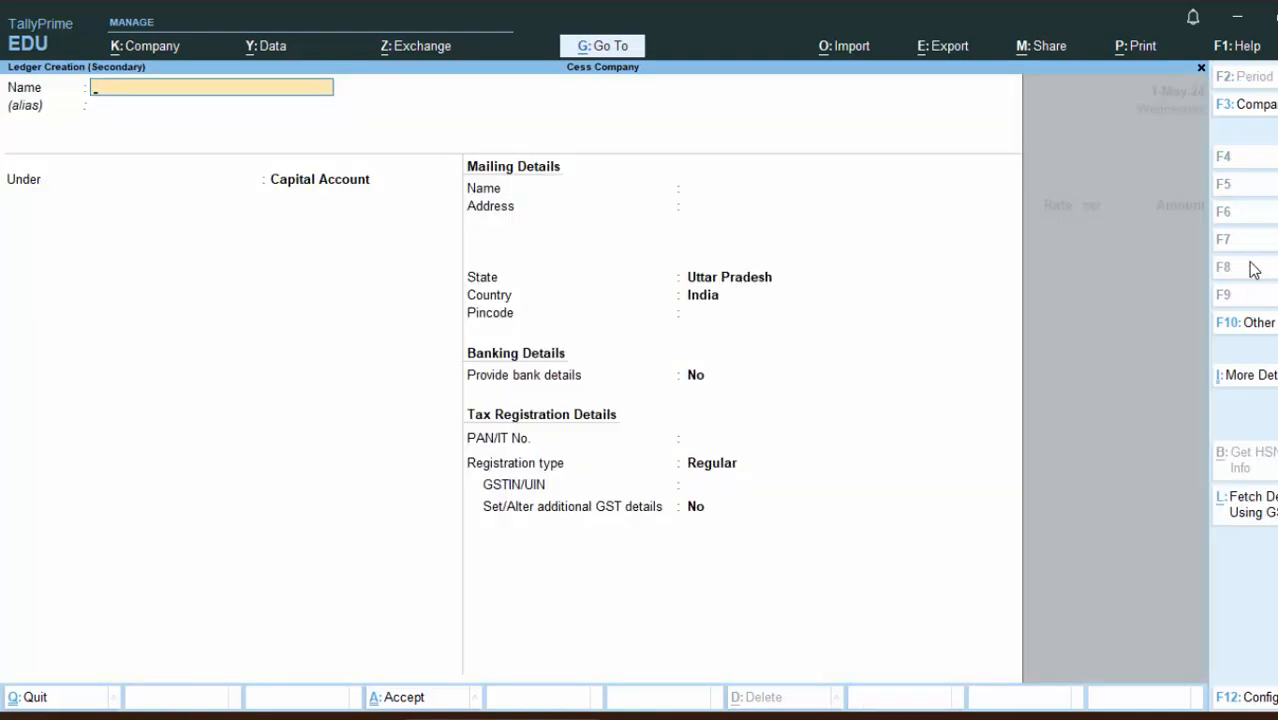
pyautogui.press('Escape')
pyautogui.press('Return')
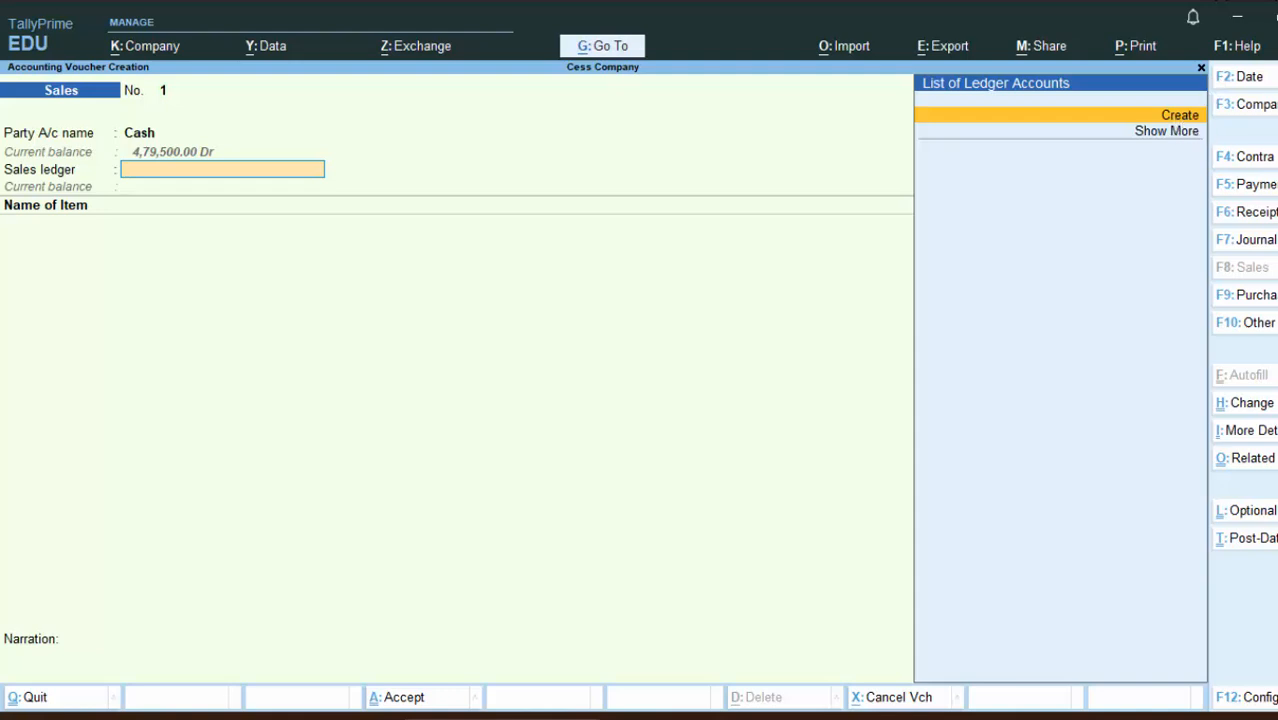
# - Start creating a ledger named Sales A/c for the voucher's sales ledger
pyautogui.press('Return')
pyautogui.write('S')
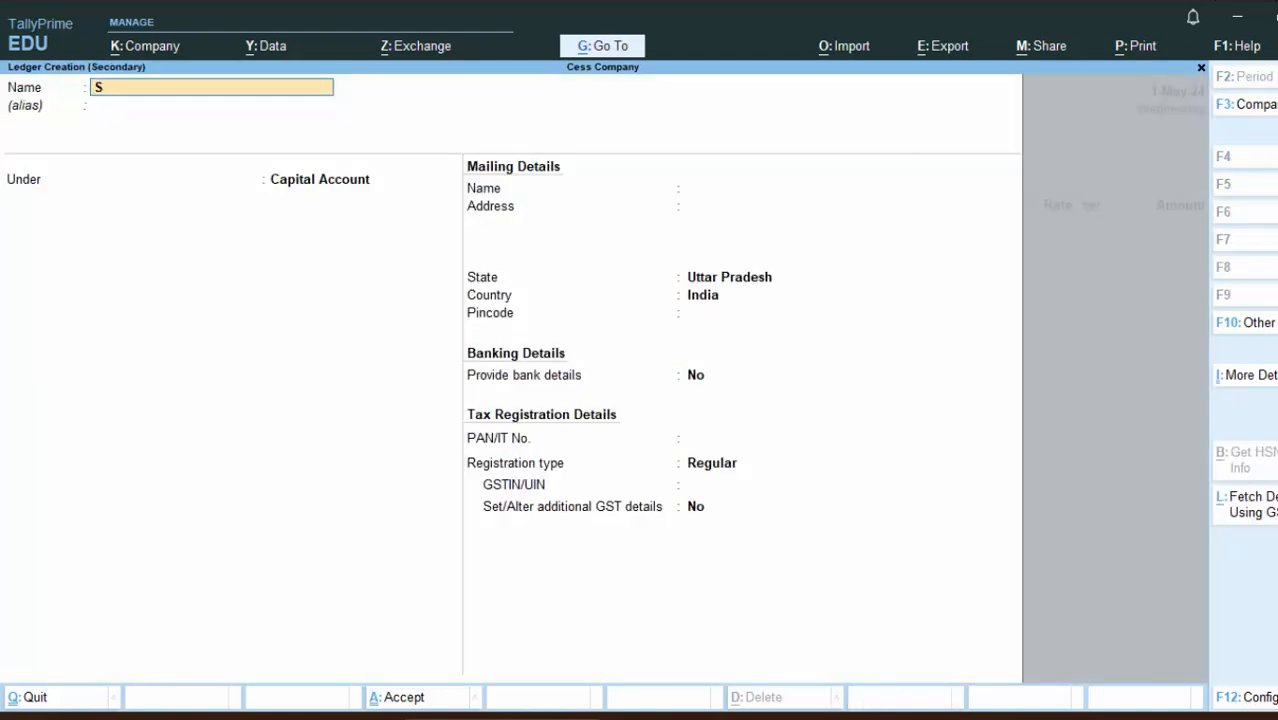
pyautogui.write('ales a/c')
pyautogui.press('Return')
pyautogui.press('Return')
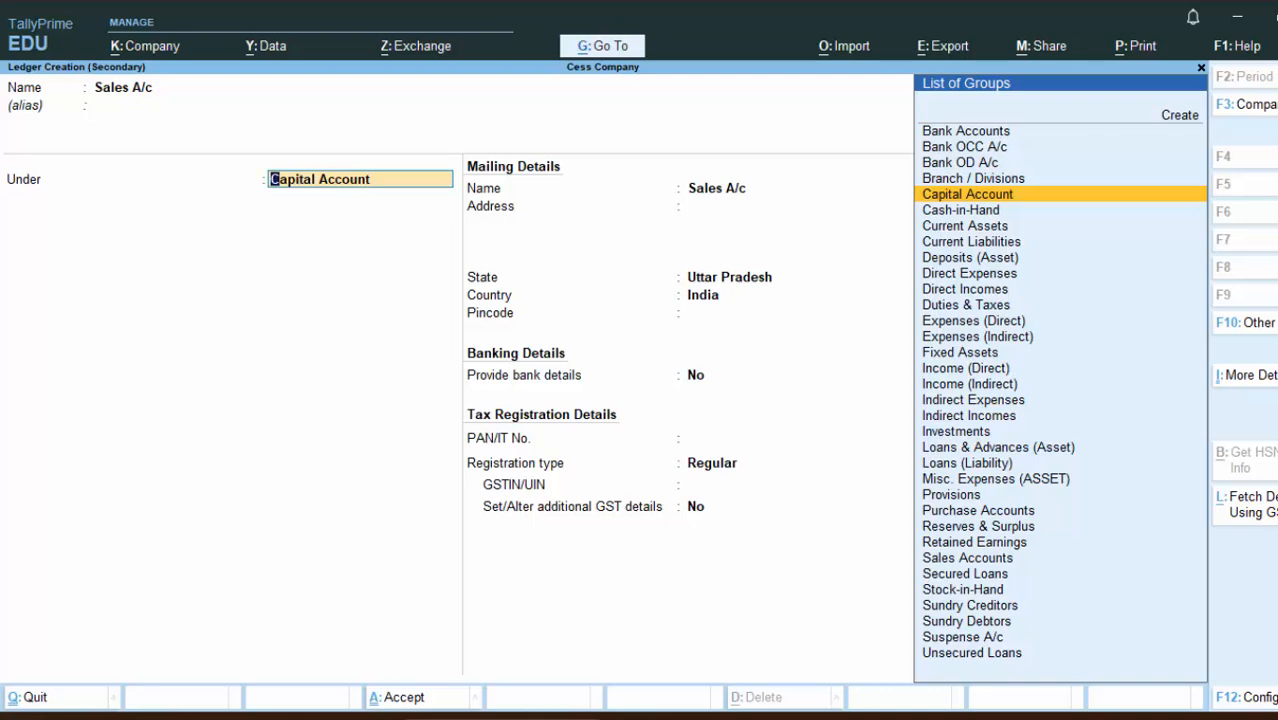
# - Place the Sales A/c ledger under Sales Accounts, keep its remaining default details, and save it
pyautogui.write('S')
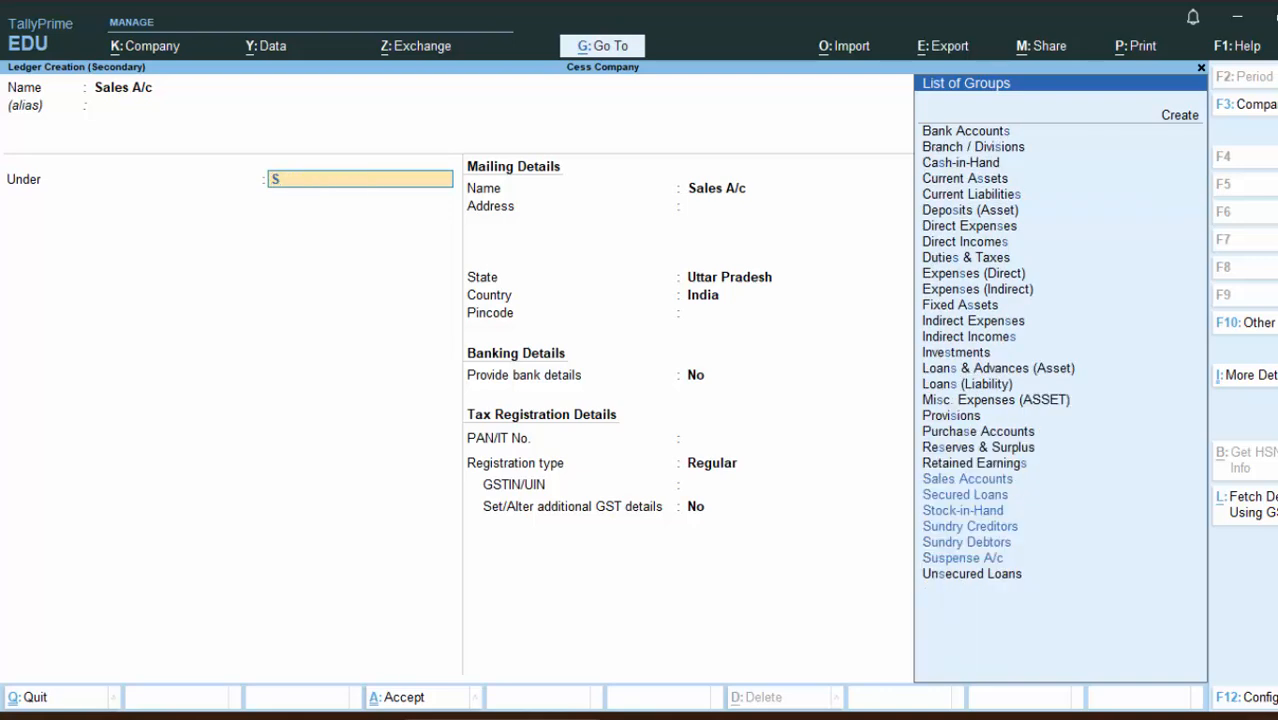
pyautogui.click(999, 481)
pyautogui.press('Return')
pyautogui.press('Return')
pyautogui.press('Return')
pyautogui.press('Return')
pyautogui.press('Return')
pyautogui.press('Return')
pyautogui.press('Return')
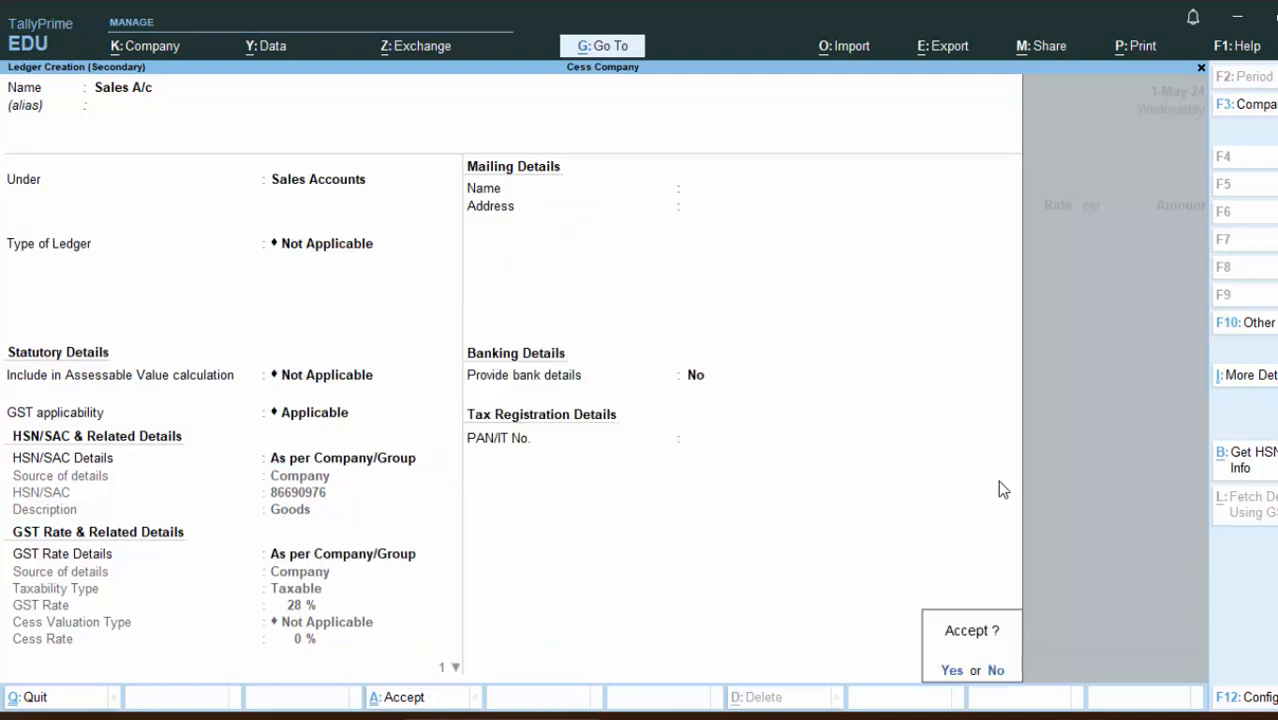
pyautogui.press('Return')
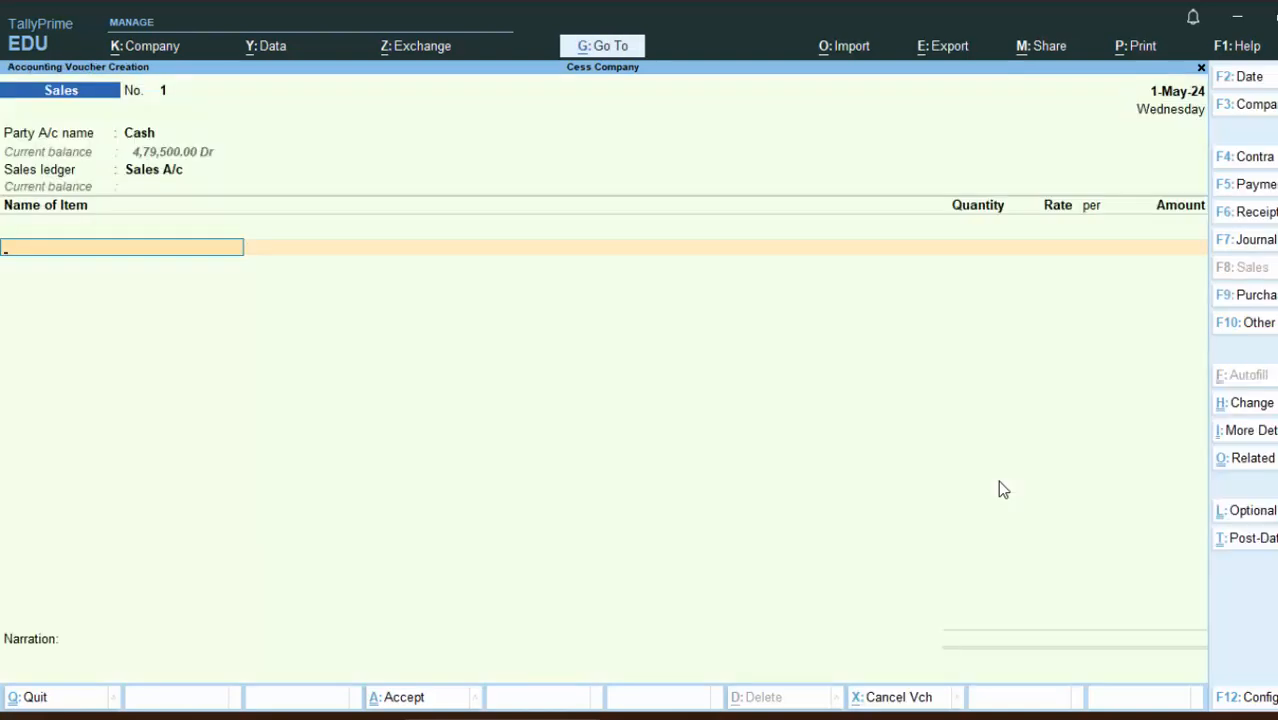
# - Enter the stock item Taza in the sales voucher with quantity 5 kg at a rate of 500 per kg
pyautogui.write('S')
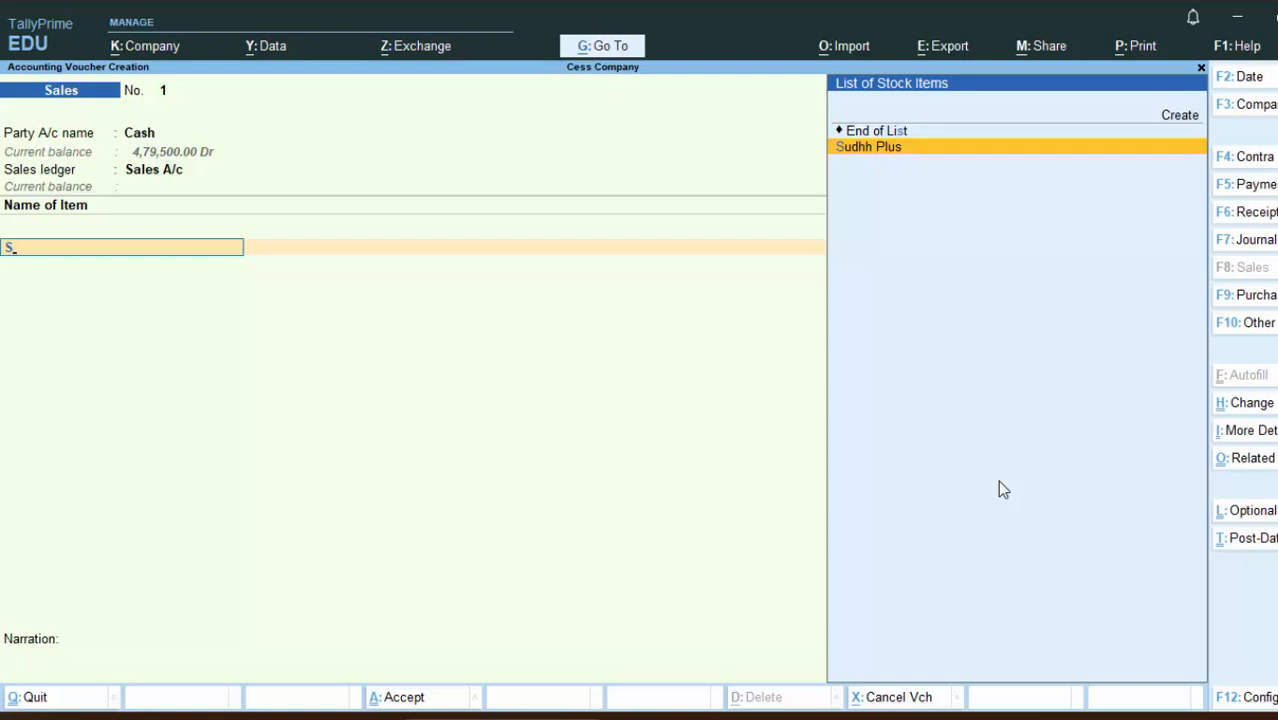
pyautogui.press('BackSpace')
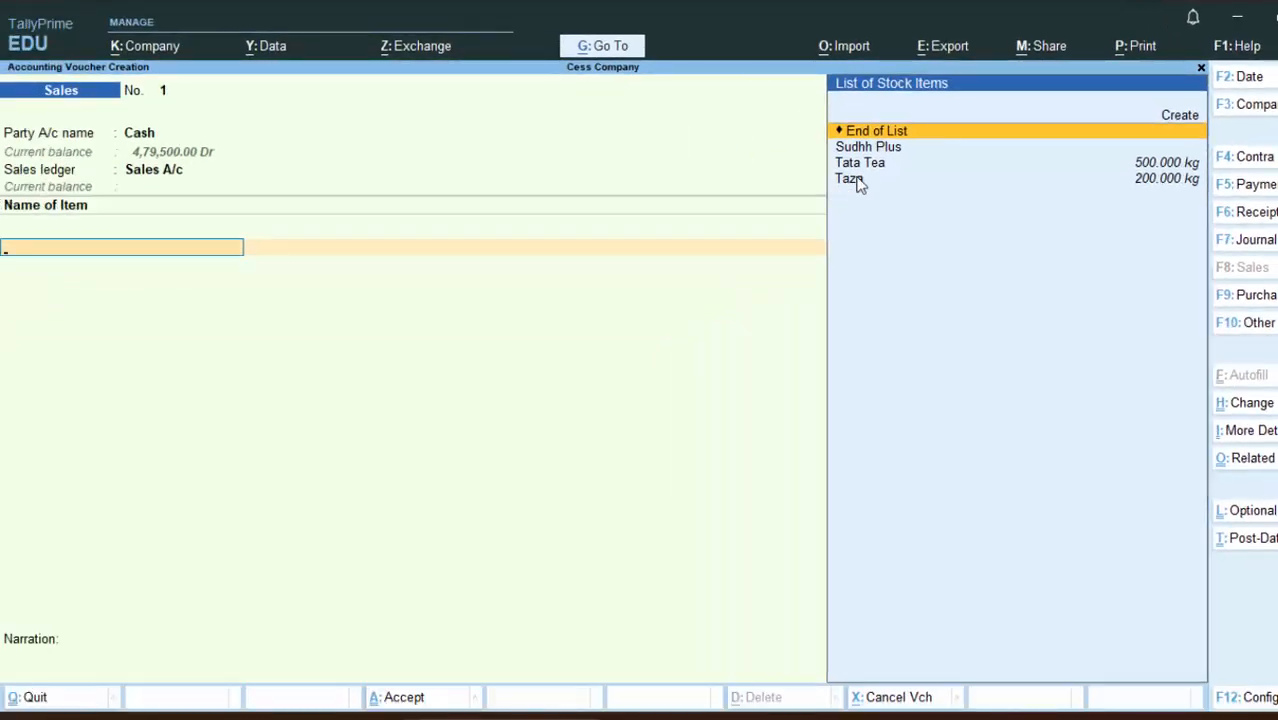
pyautogui.click(858, 180)
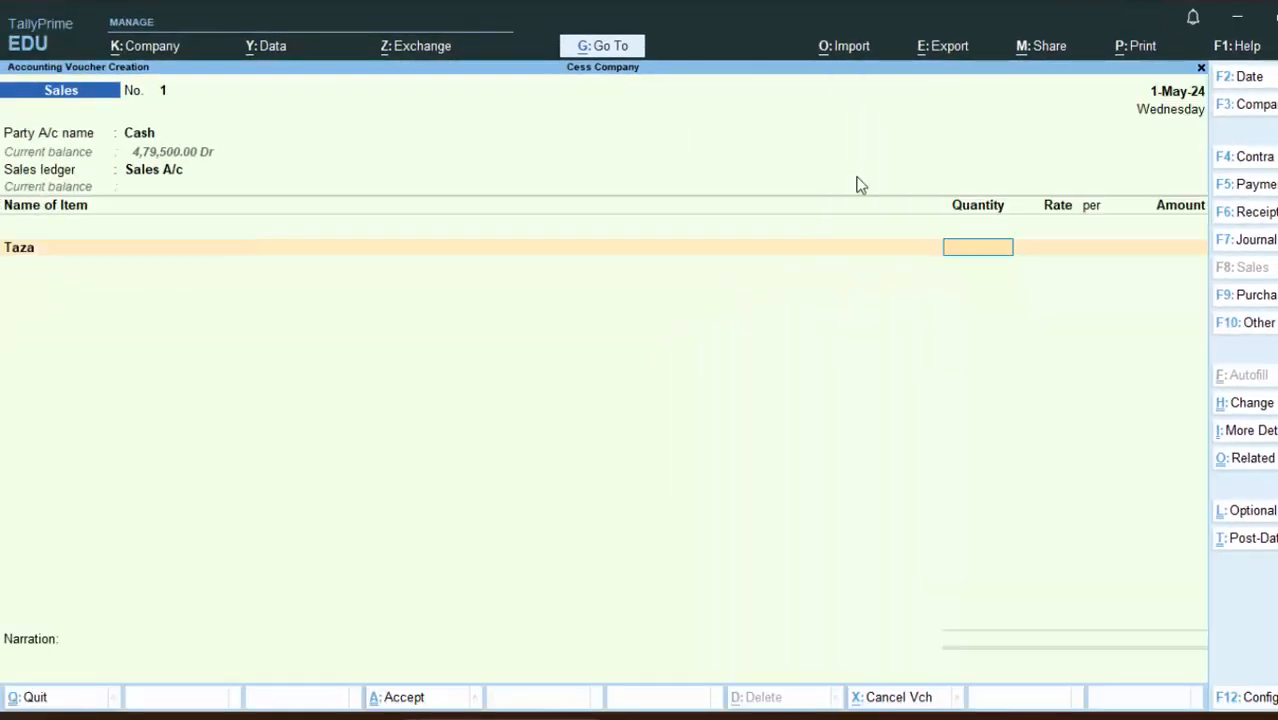
pyautogui.write('5')
pyautogui.press('Return')
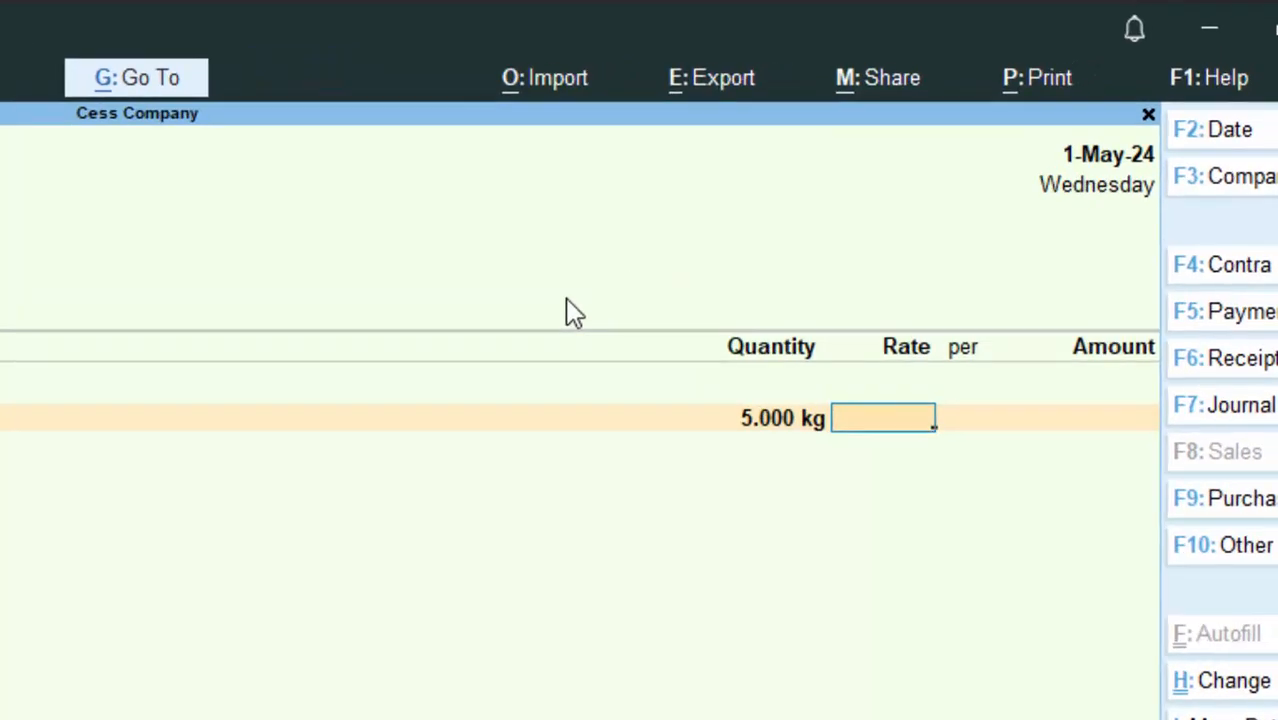
pyautogui.write('500')
pyautogui.press('Return')
pyautogui.press('Return')
pyautogui.press('Return')
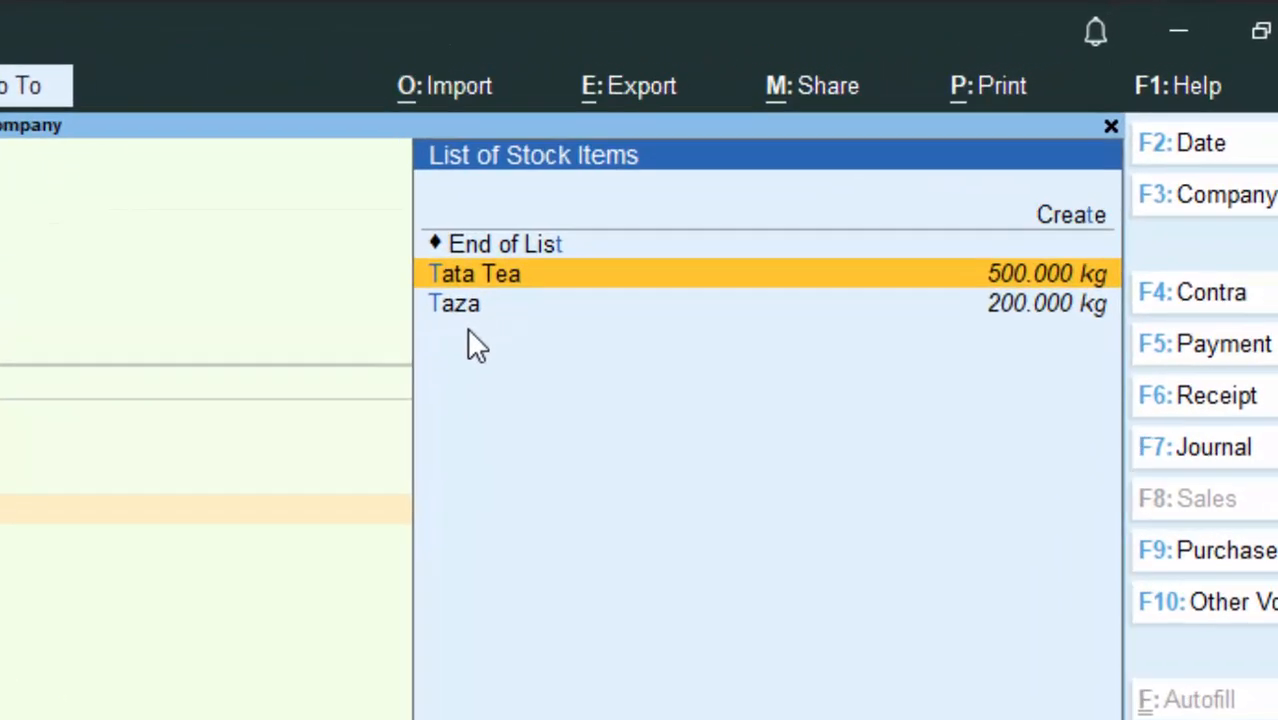
# - Add the stock item Tata Tea to the voucher with quantity 10 kg at a rate of 550 per kg
pyautogui.press('Return')
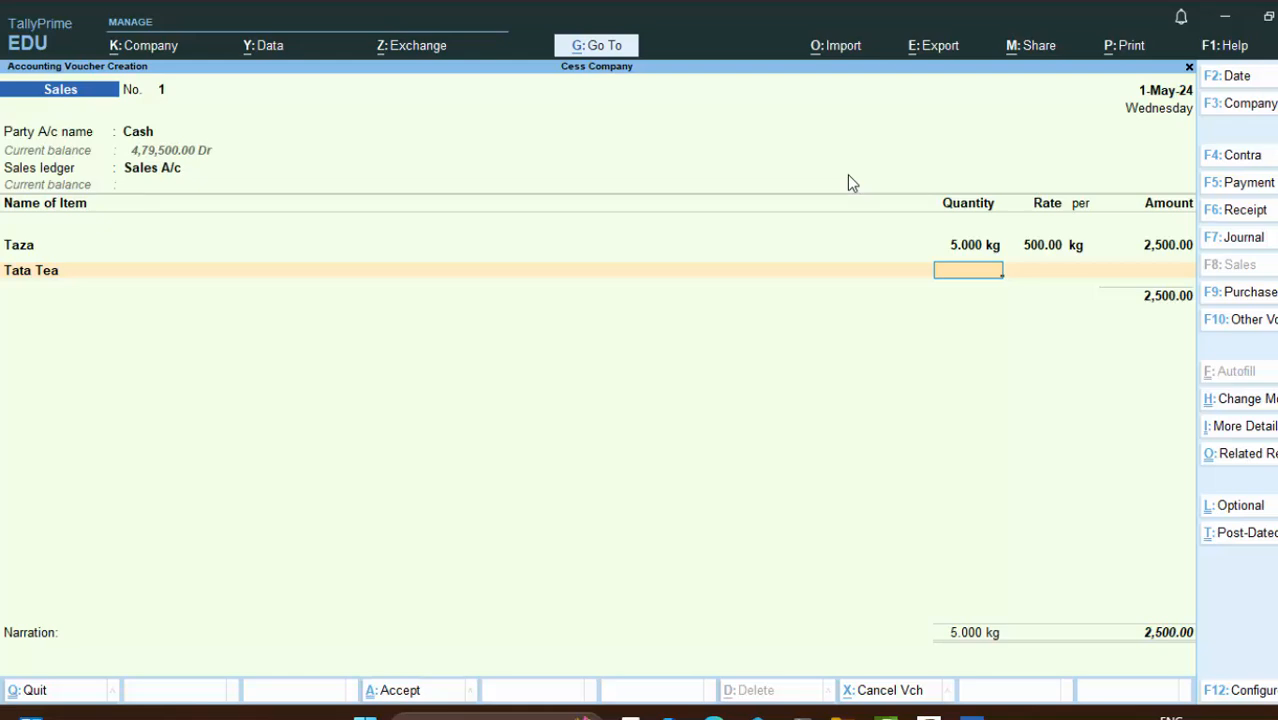
pyautogui.write('10')
pyautogui.press('Return')
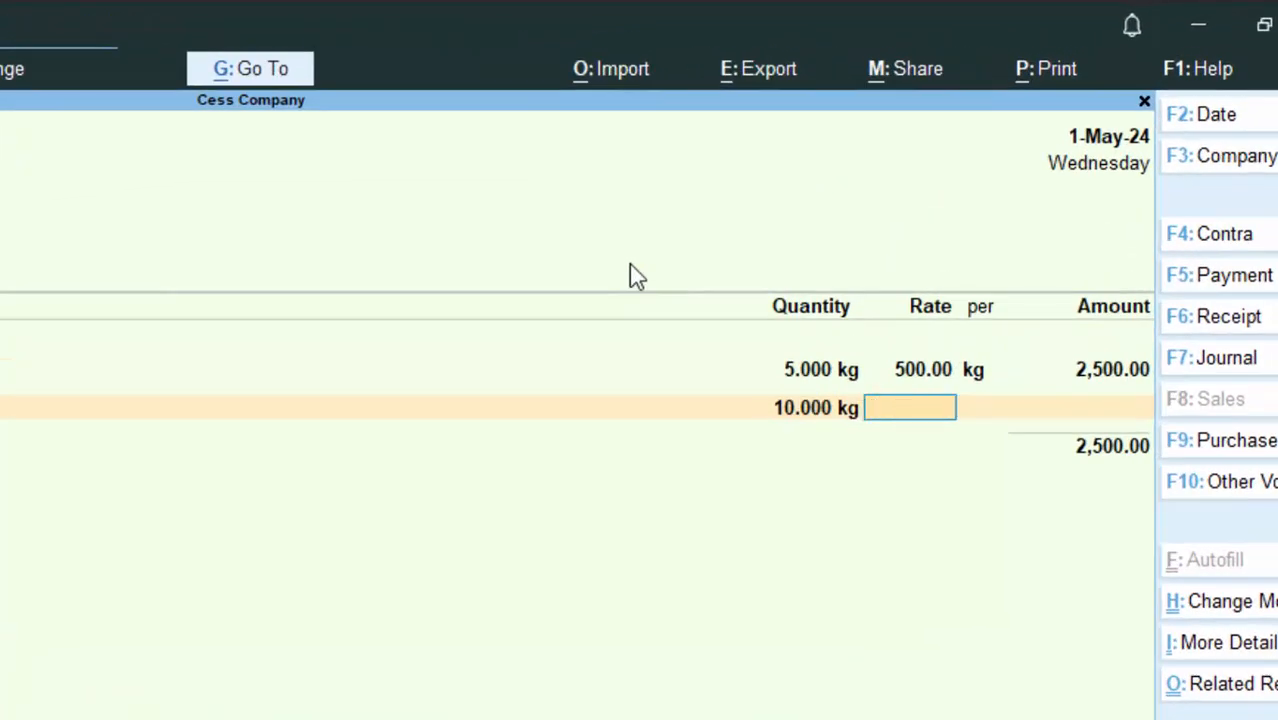
pyautogui.write('550')
pyautogui.press('Return')
pyautogui.press('Return')
pyautogui.press('Return')
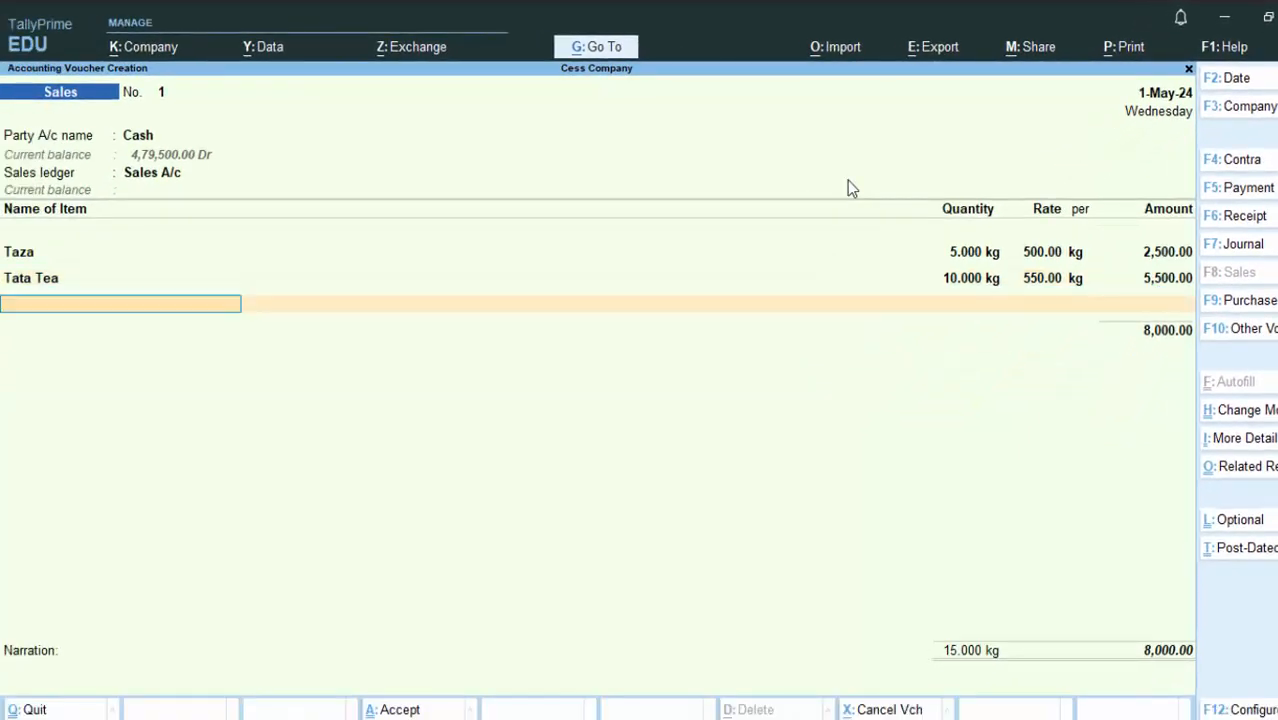
# - Add the stock item Sudhh Plus to the voucher with quantity 5 pkt at a rate of 10 per pkt
pyautogui.write('s')
pyautogui.press('Return')
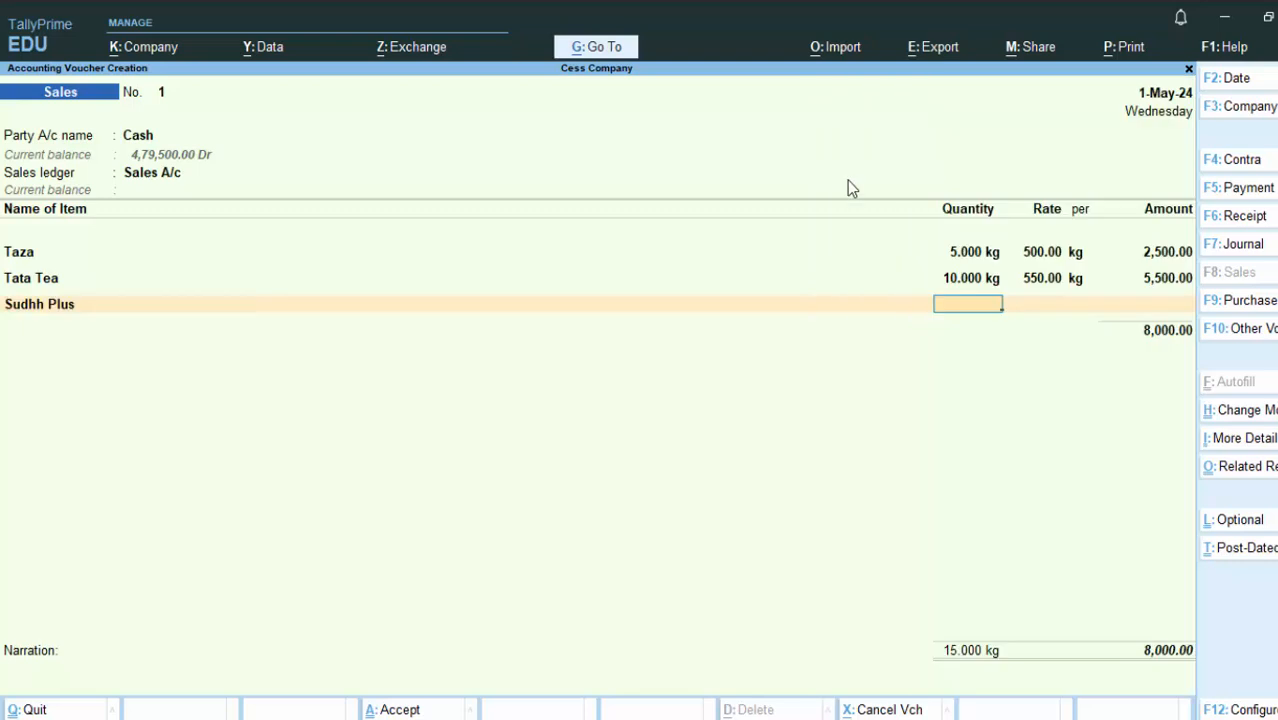
pyautogui.write('5')
pyautogui.press('Return')
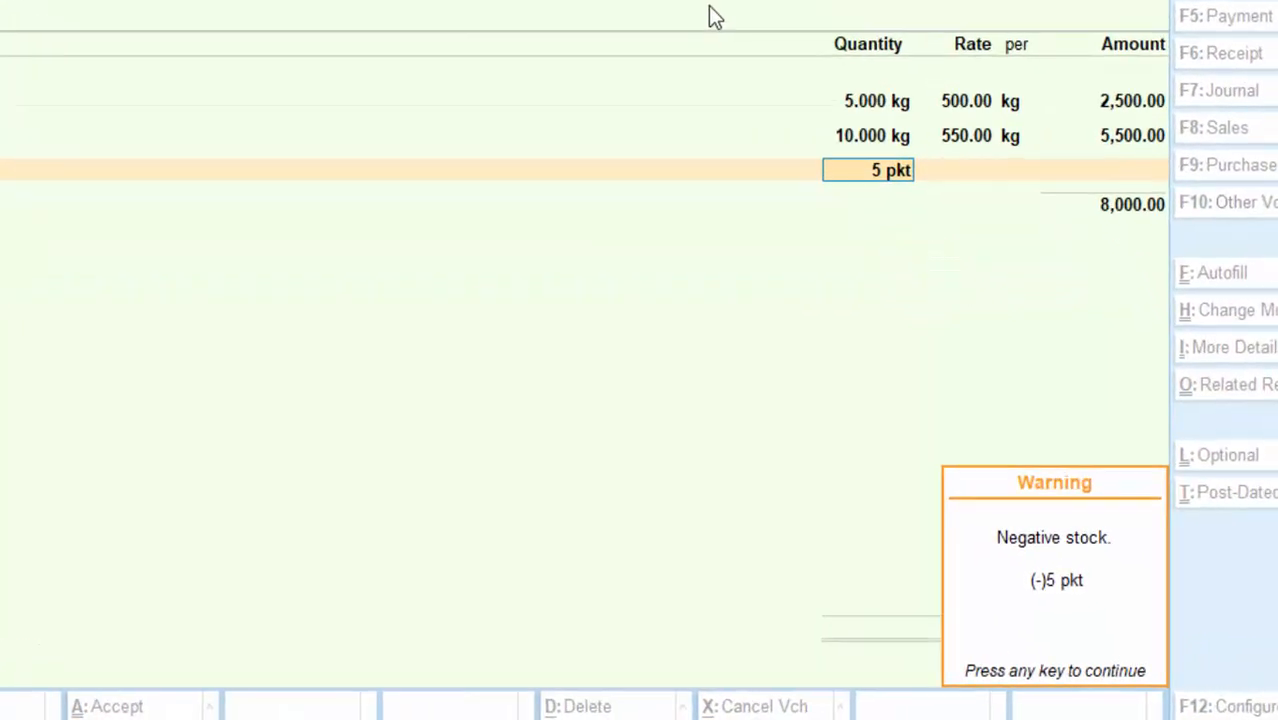
pyautogui.press('Return')
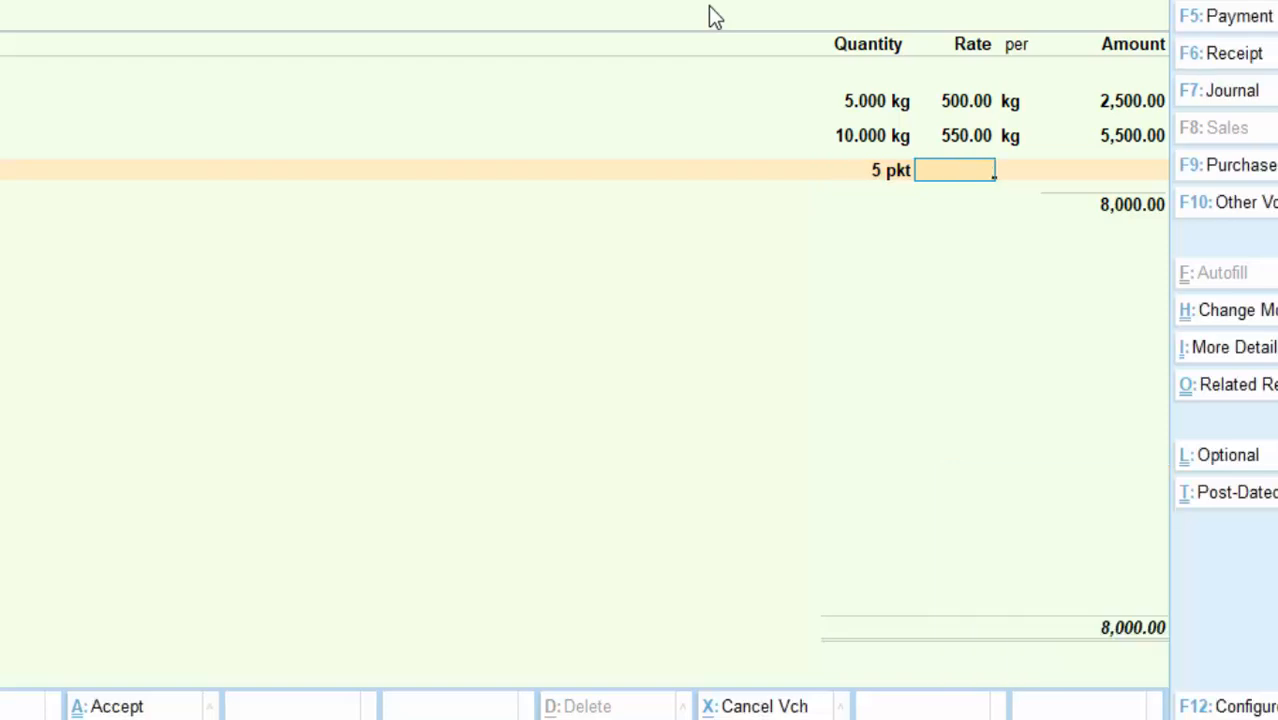
pyautogui.write('10')
pyautogui.press('Return')
pyautogui.press('Return')
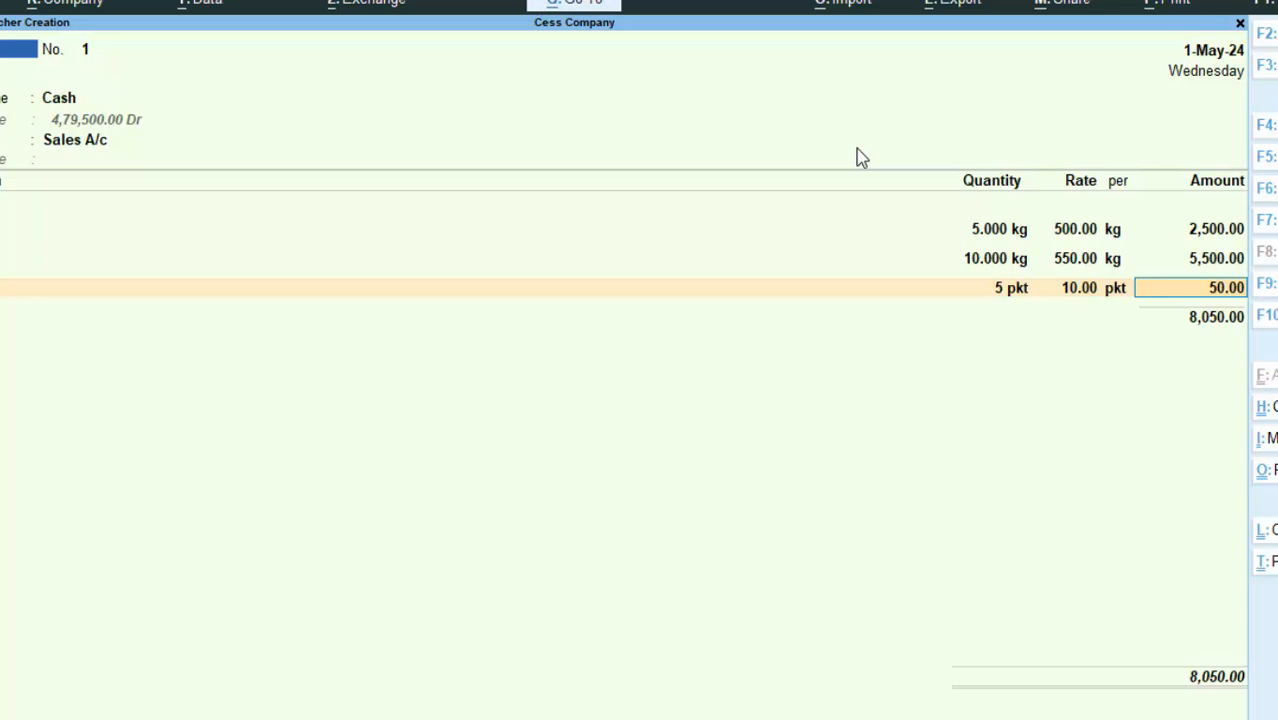
pyautogui.press('Return')
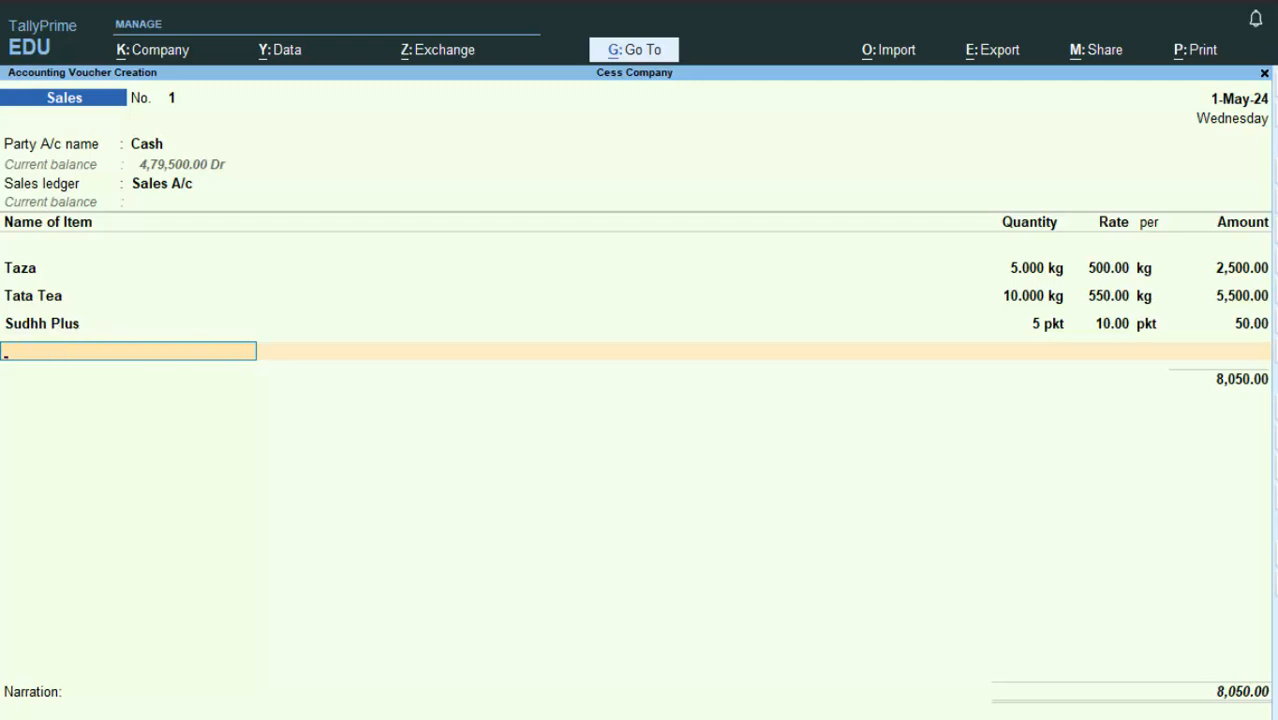
# - Remove the Sudhh Plus item line from the voucher and return to the Tata Tea line's amount
pyautogui.press('BackSpace')
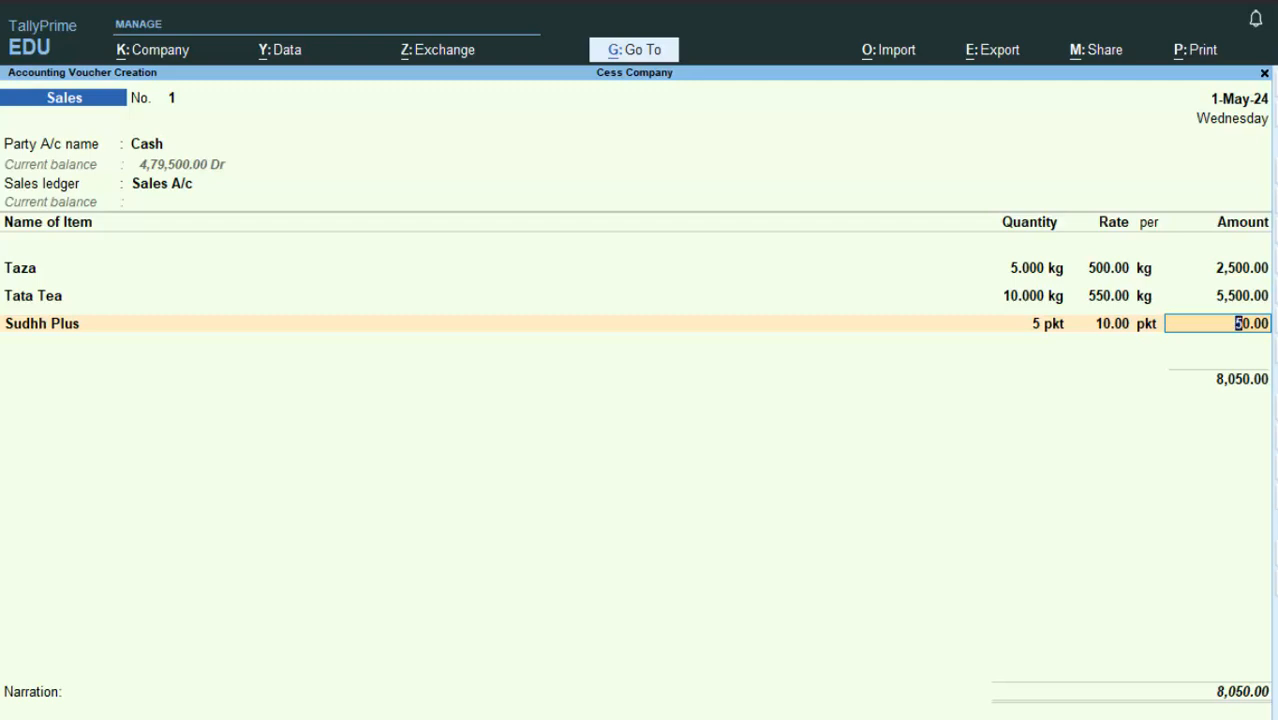
pyautogui.press('BackSpace')
pyautogui.press('BackSpace')
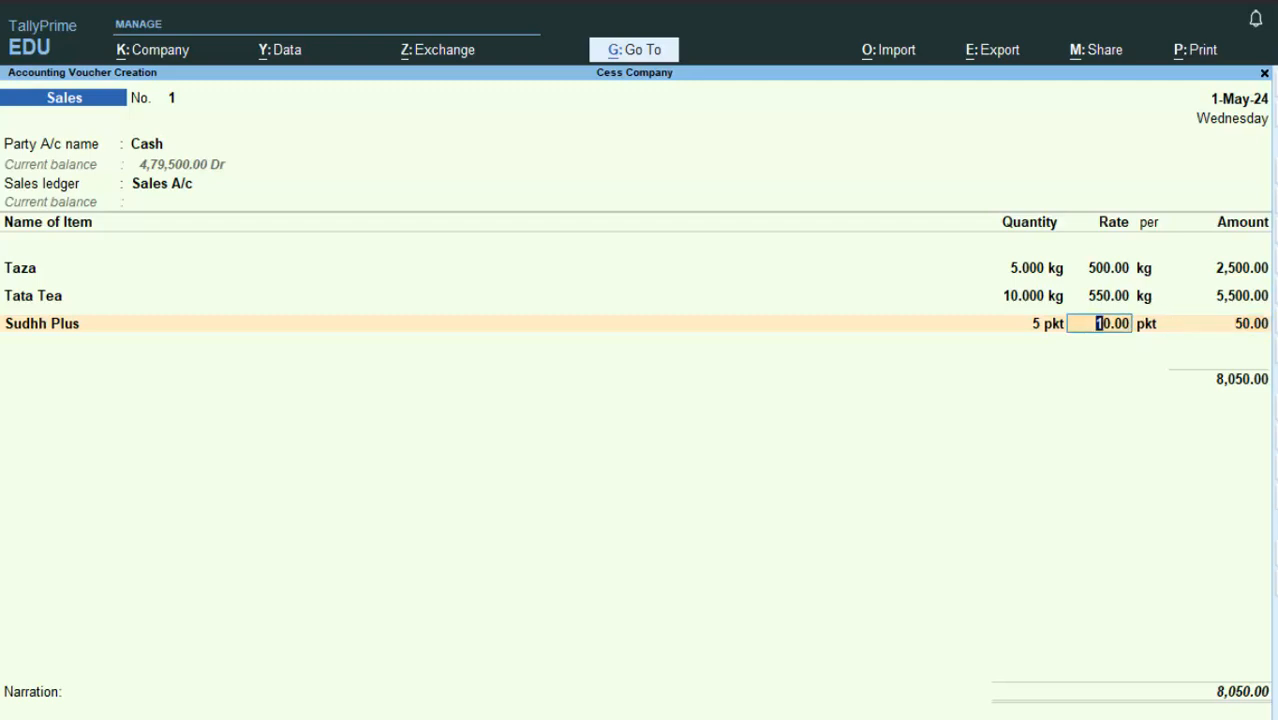
pyautogui.press('BackSpace')
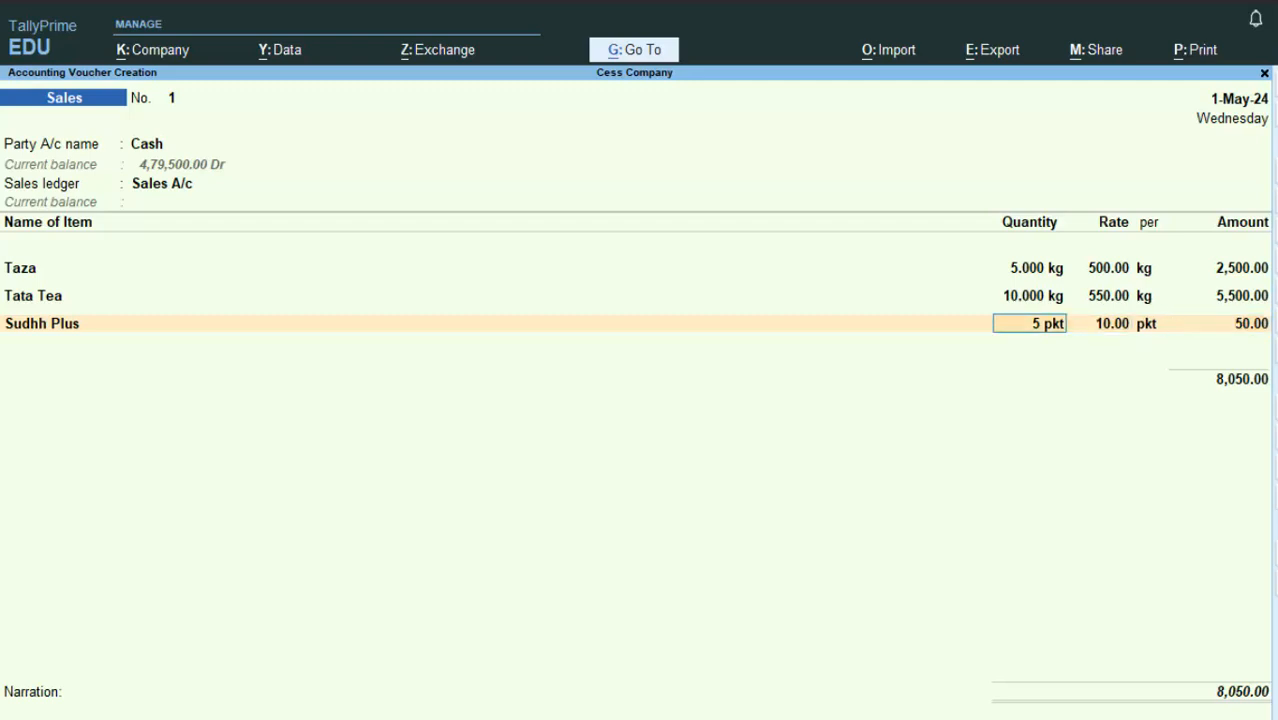
pyautogui.press('BackSpace')
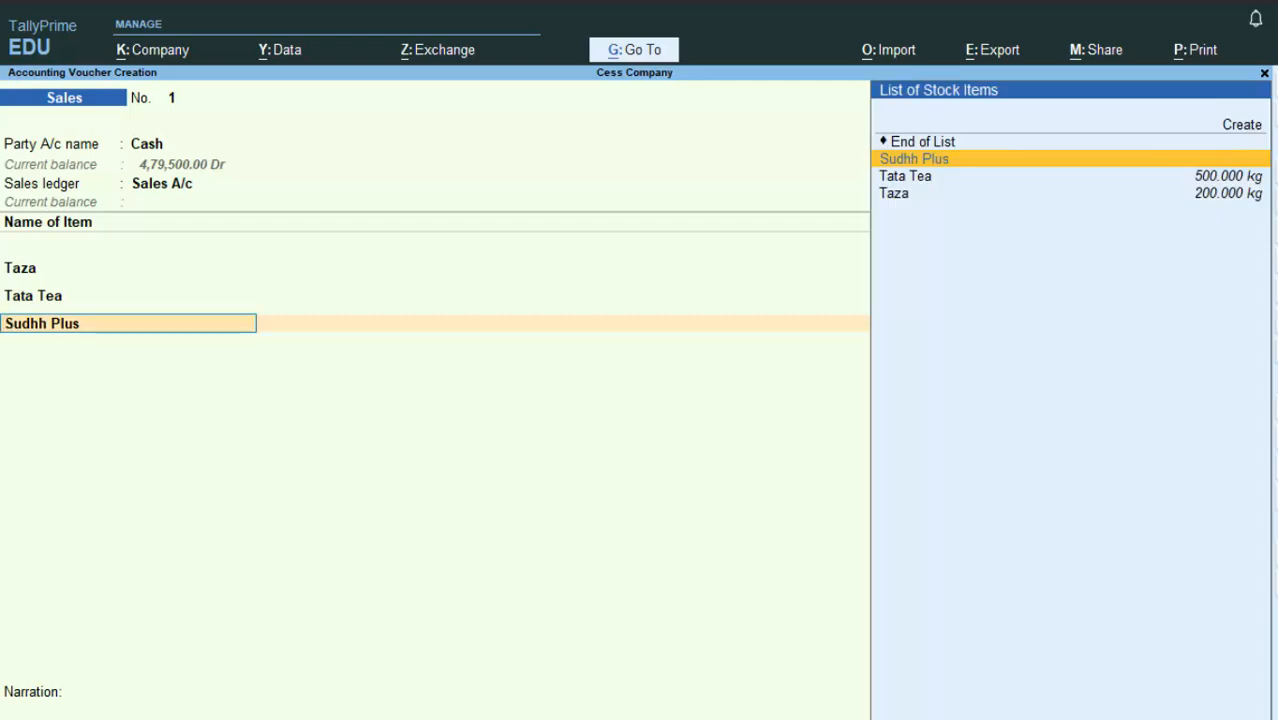
pyautogui.press('BackSpace')
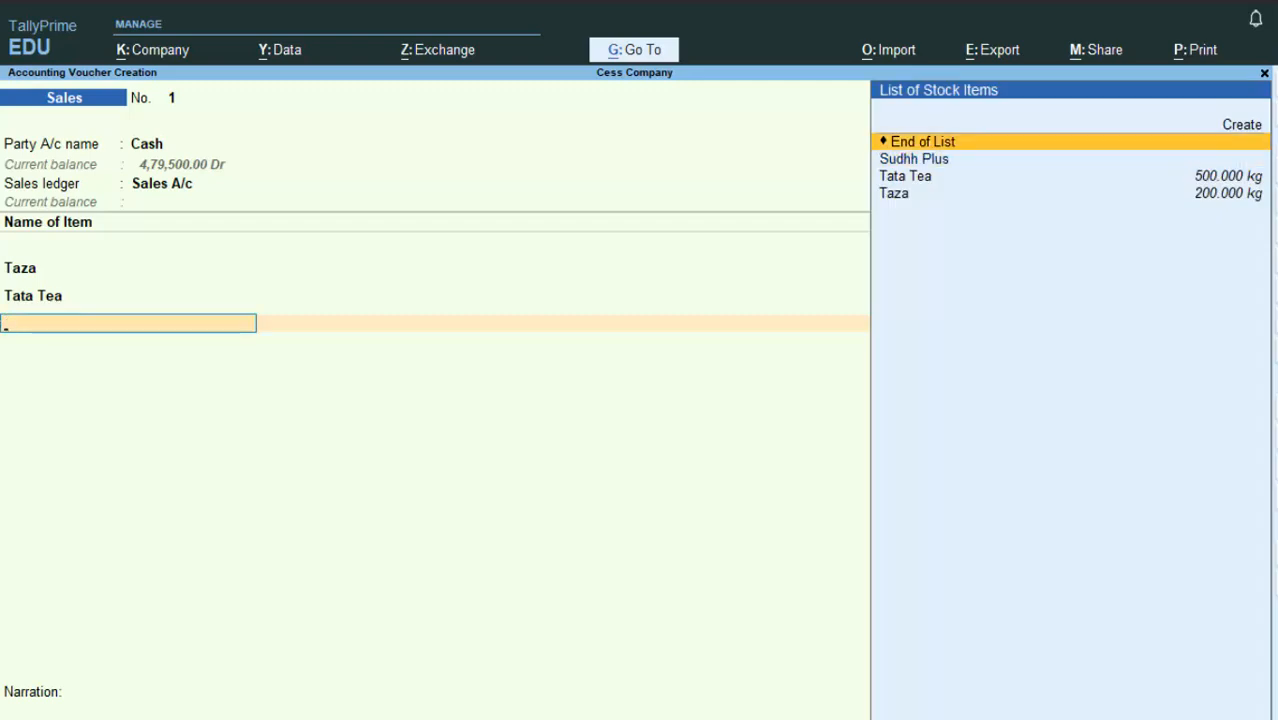
pyautogui.press('Return')
pyautogui.press('BackSpace')
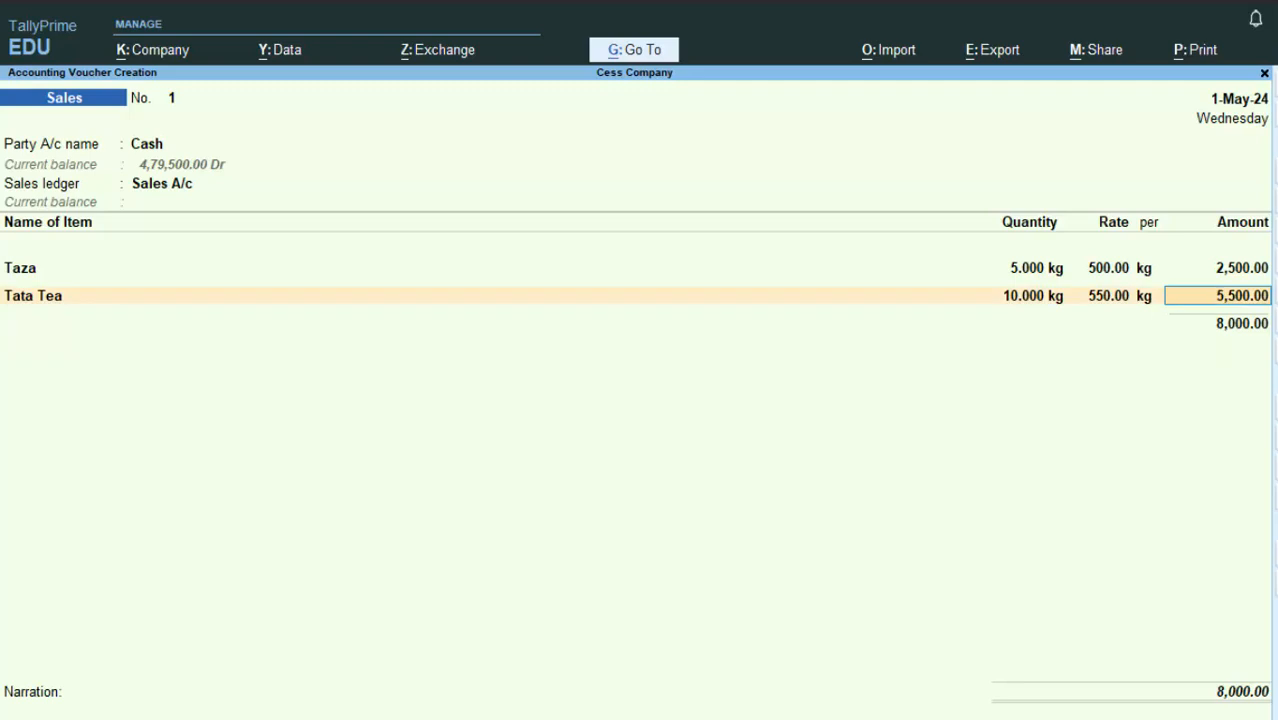
# - Add a Sudhh Plus line below Tata Tea in the voucher with quantity 5 pkt at a rate of 10 per pkt
pyautogui.press('Return')
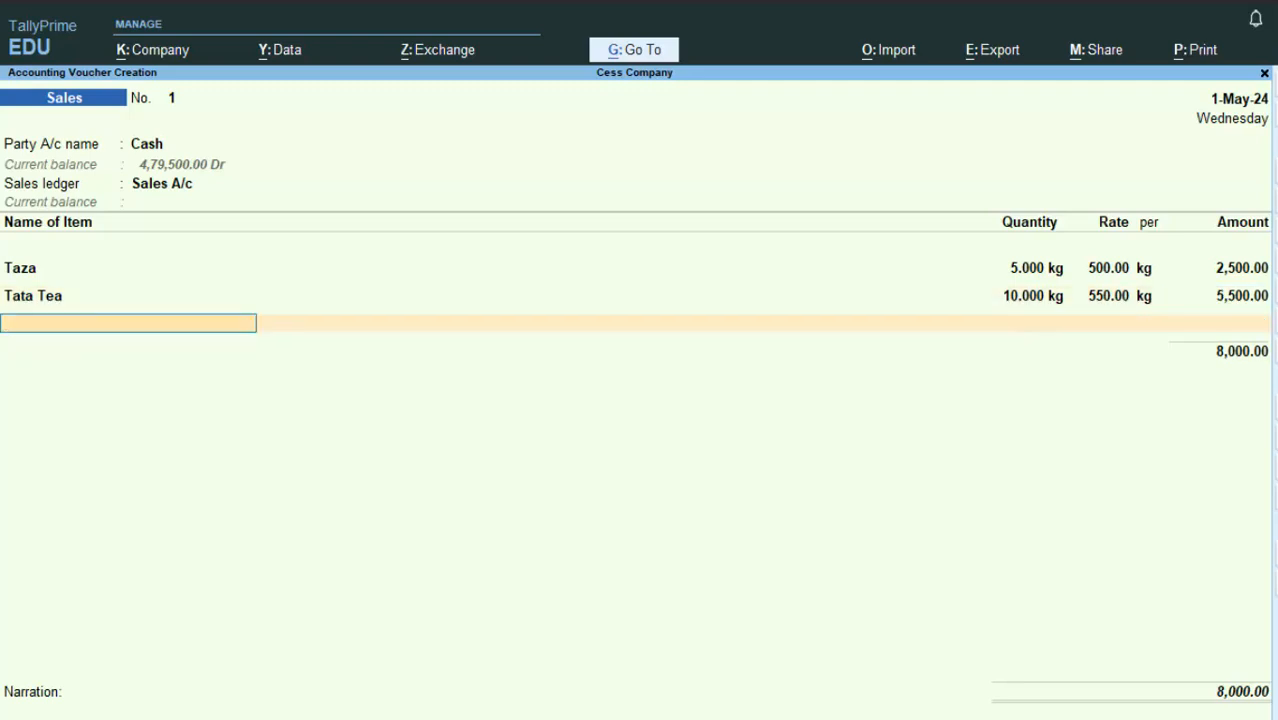
pyautogui.write('S')
pyautogui.press('Return')
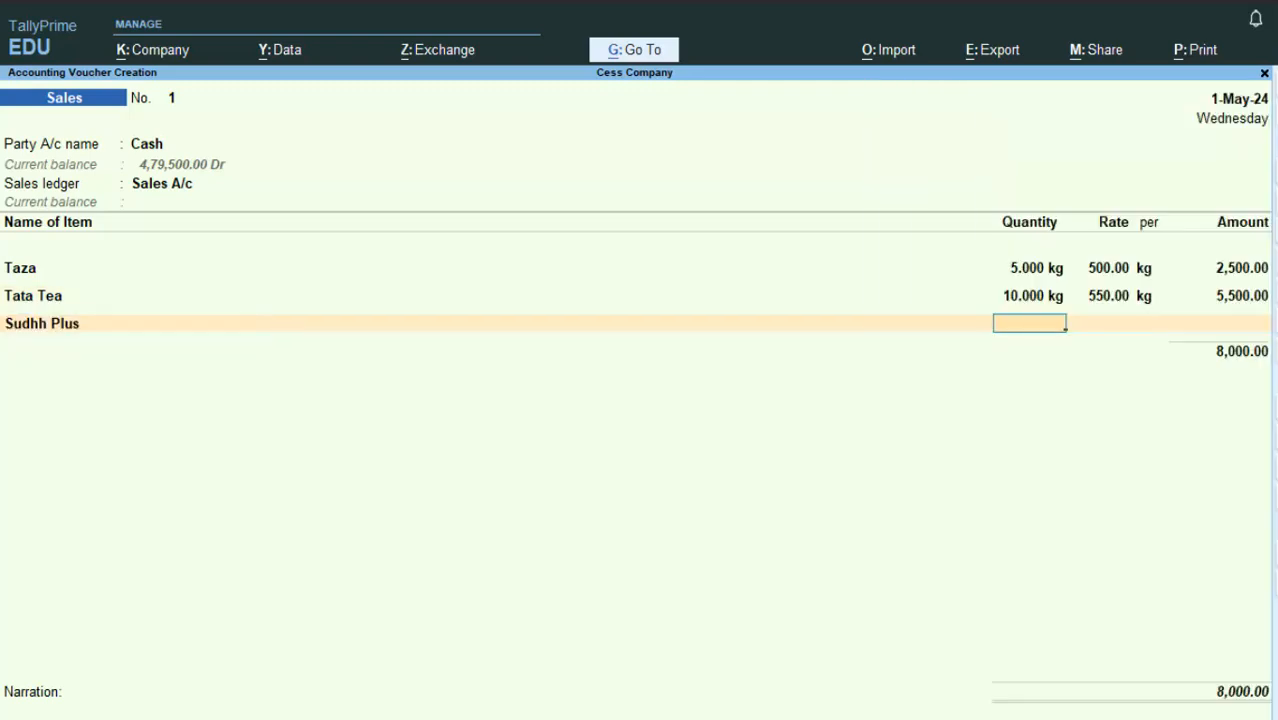
pyautogui.write('5')
pyautogui.press('Return')
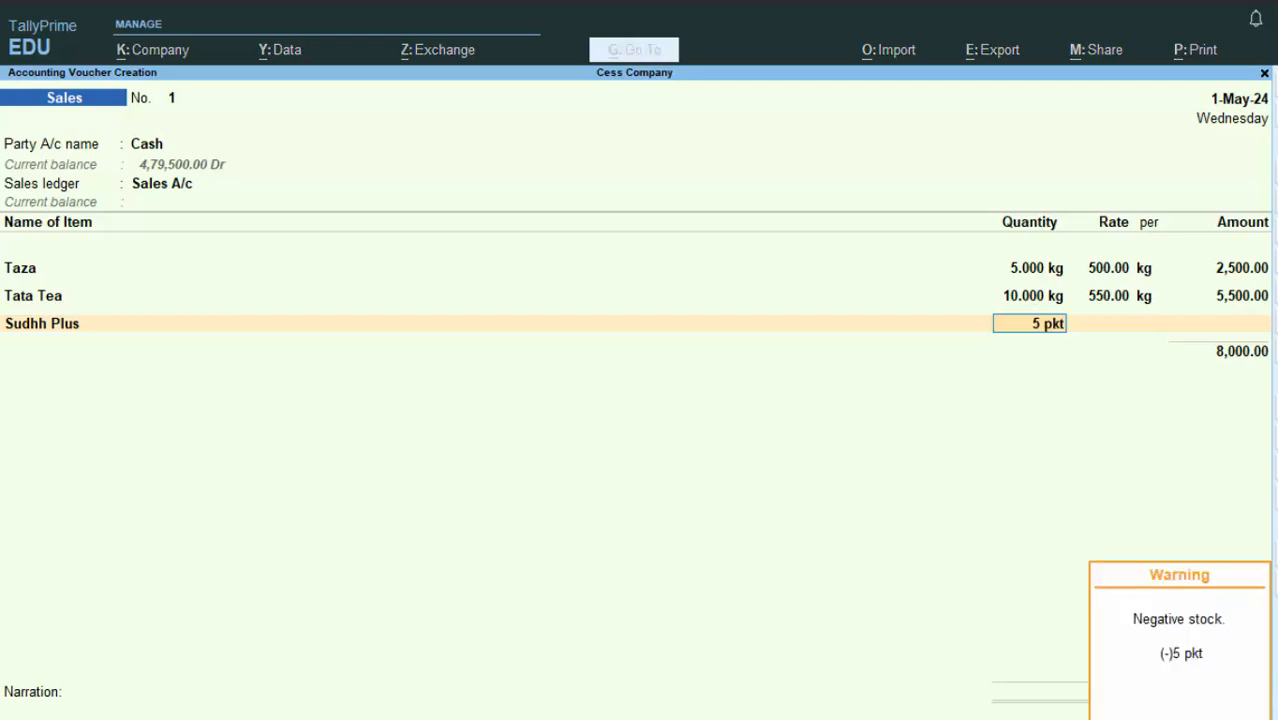
pyautogui.write('10')
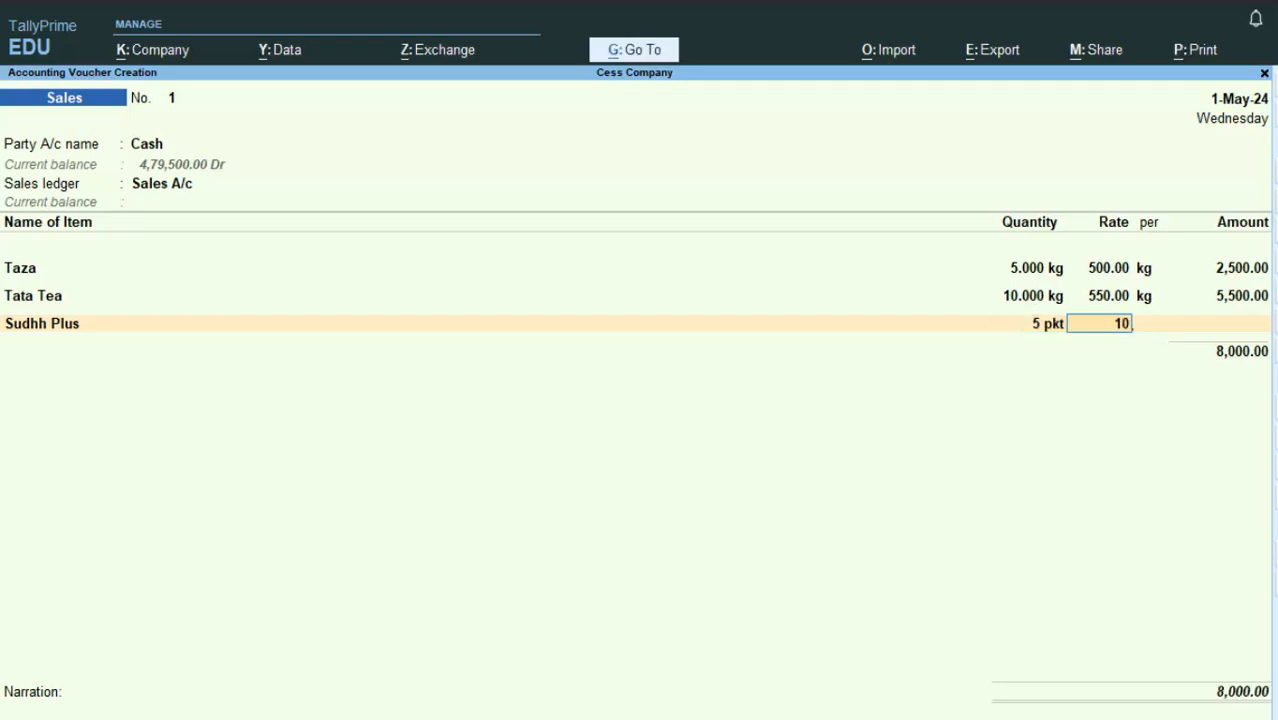
pyautogui.press('Return')
pyautogui.press('Return')
pyautogui.press('Return')
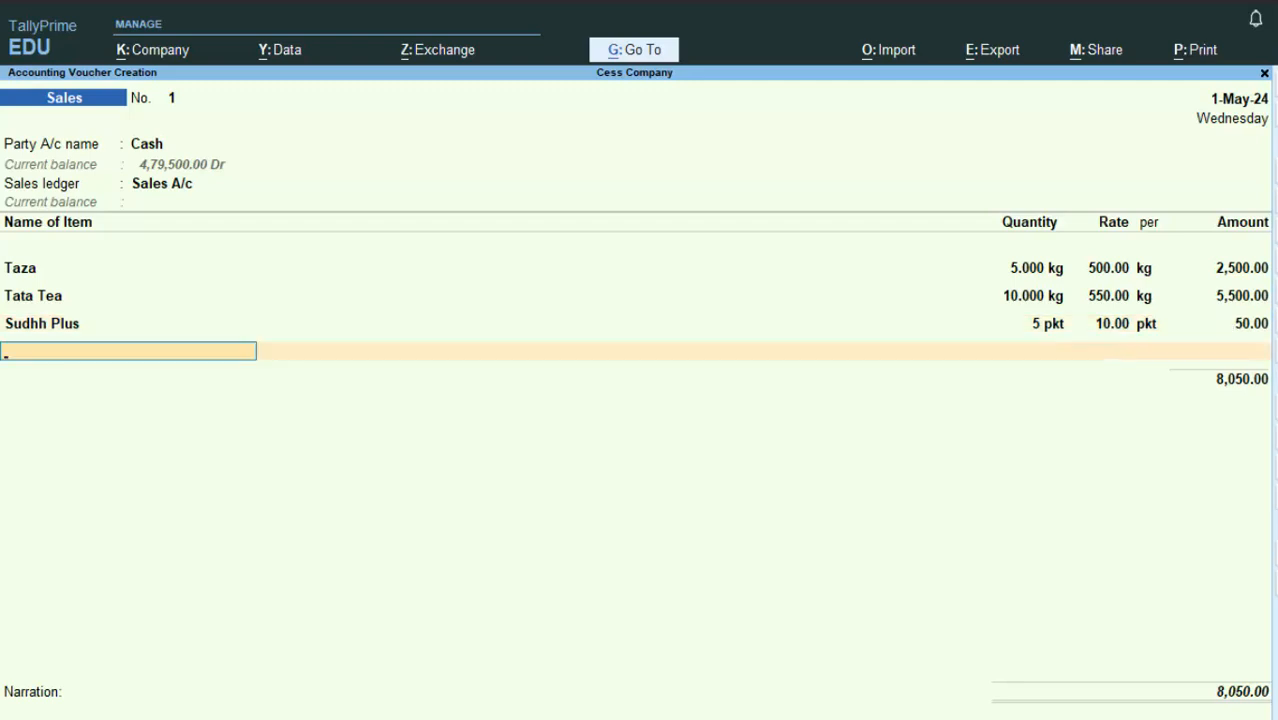
# - Delete the Sudhh Plus line from the sales voucher and end the item and ledger lists
pyautogui.press('BackSpace')
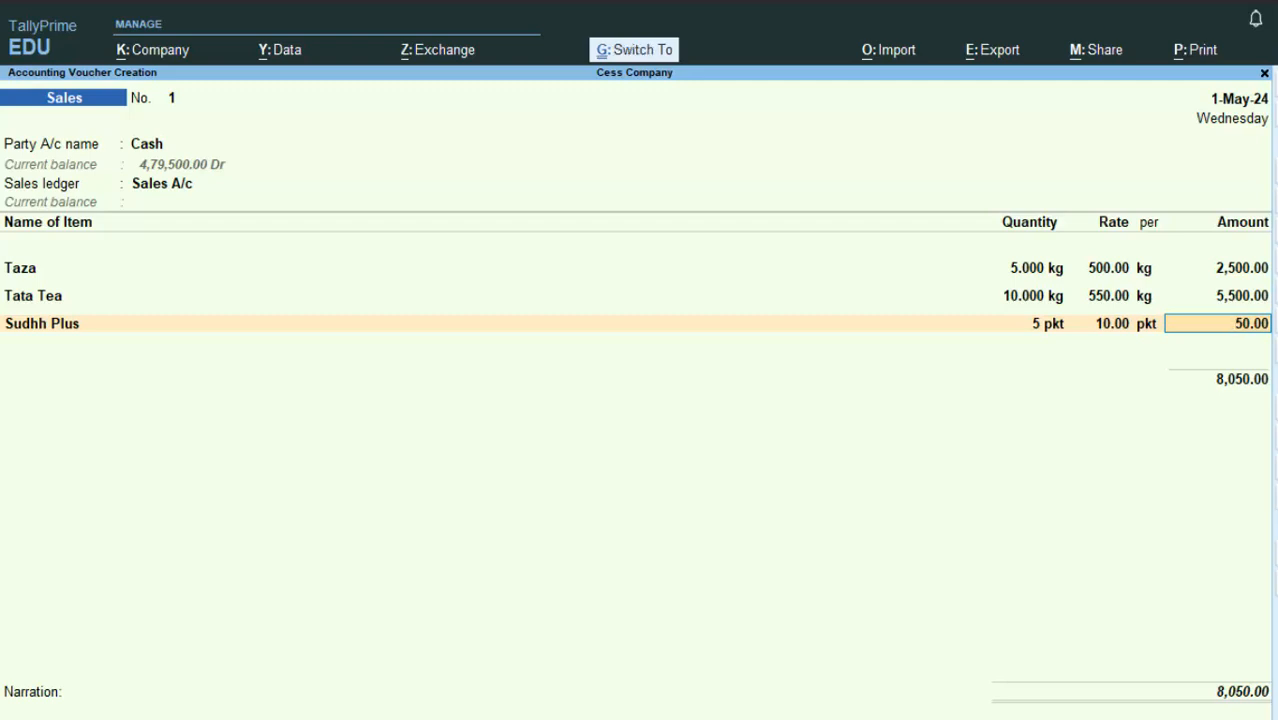
pyautogui.hotkey('ctrl', 'd')
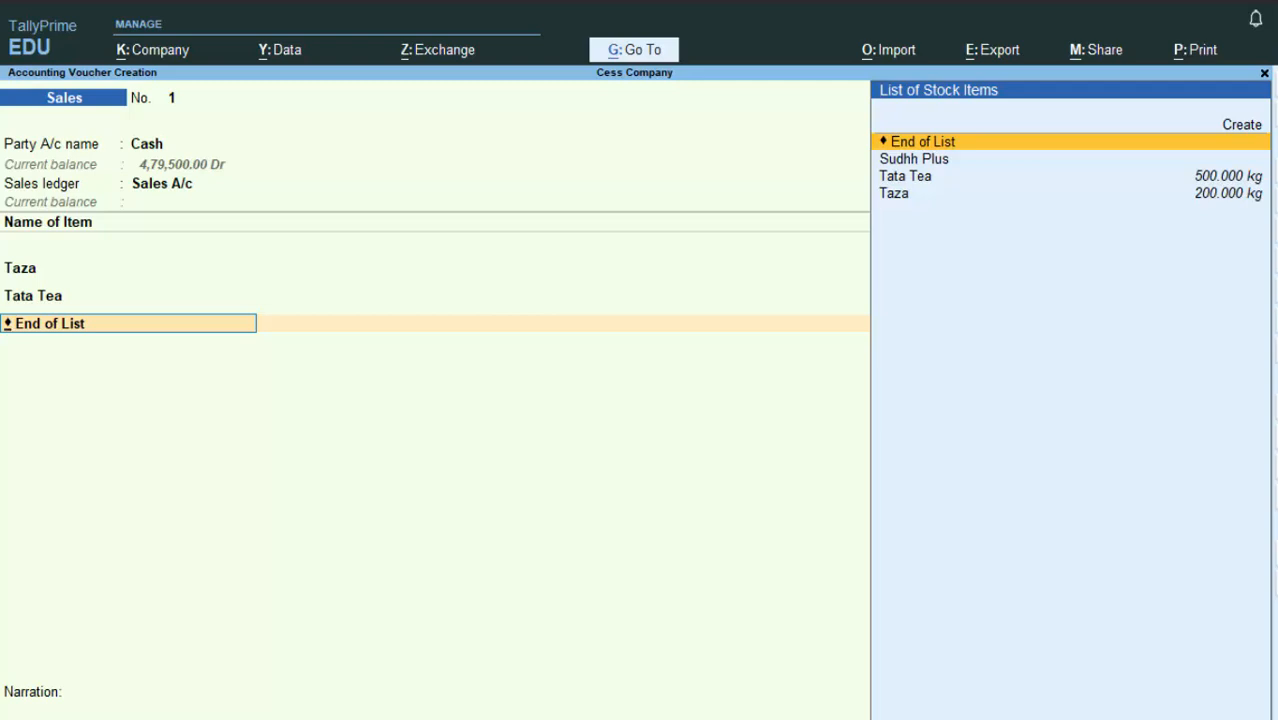
pyautogui.press('Return')
pyautogui.press('Return')
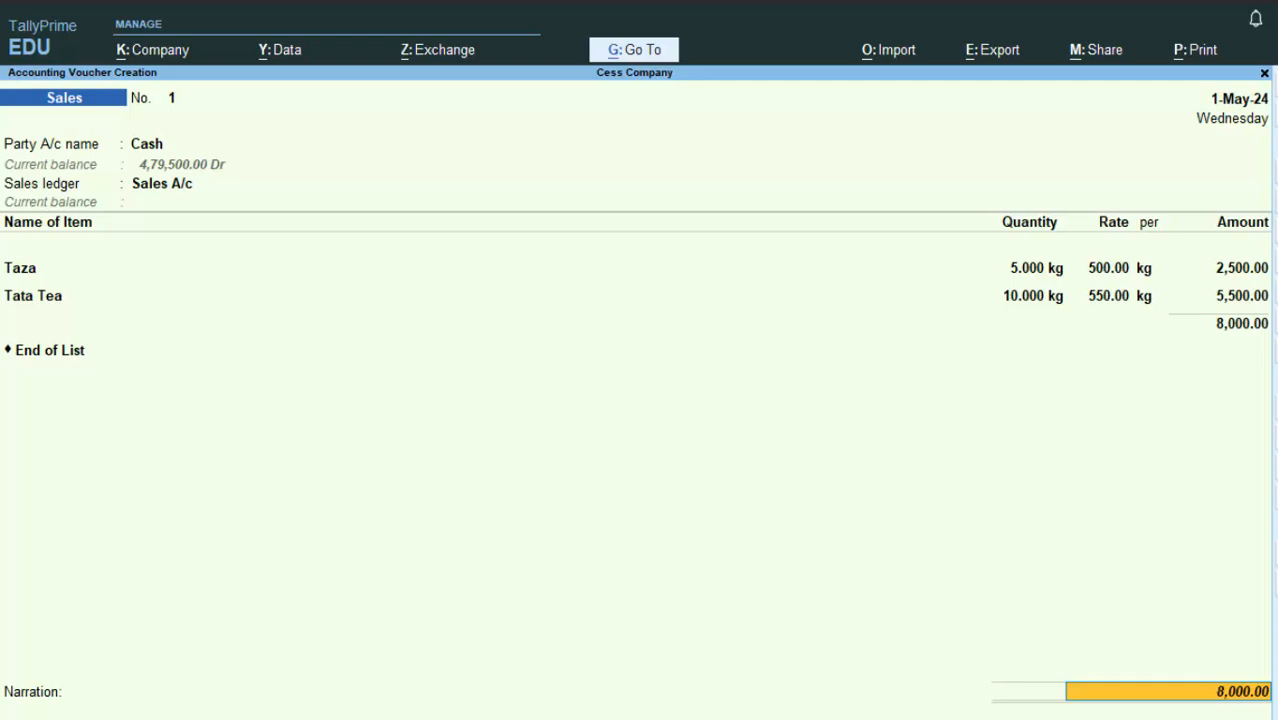
# - Return to the item list and enter Sudhh Plus after Tata Tea with quantity 5 pkt at a rate of 10 per pkt
pyautogui.press('BackSpace')
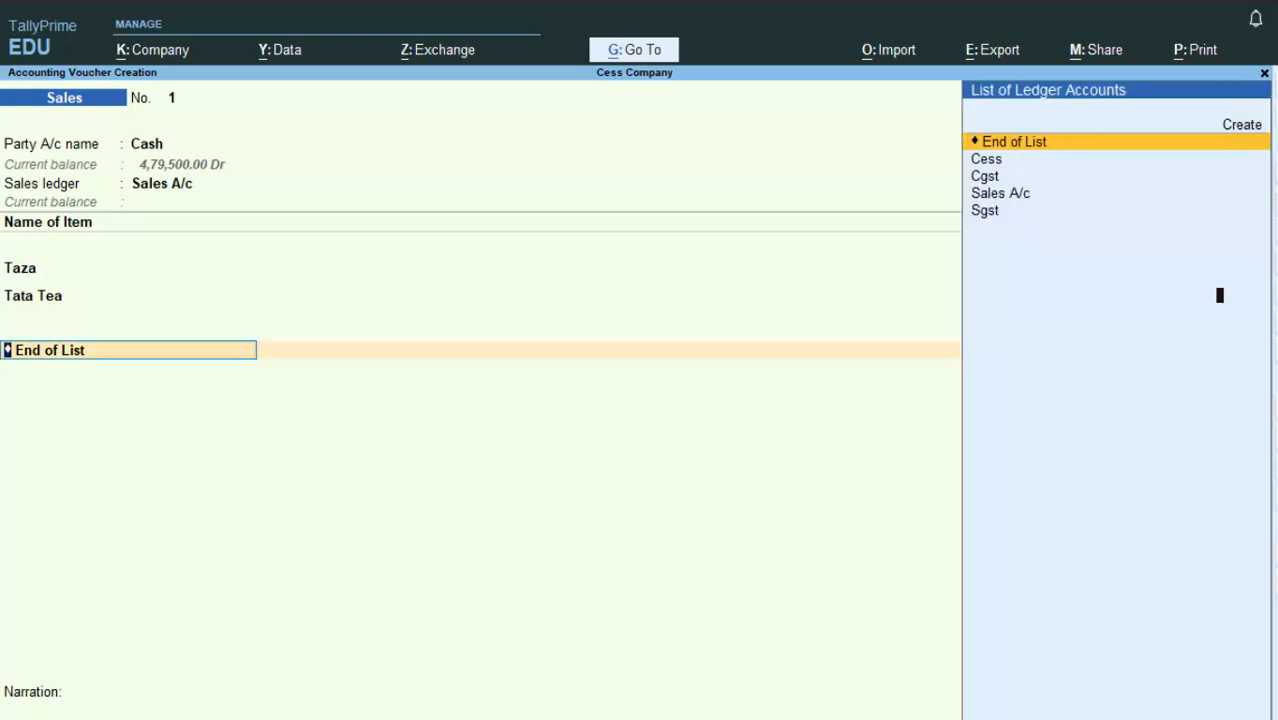
pyautogui.press('BackSpace')
pyautogui.press('Return')
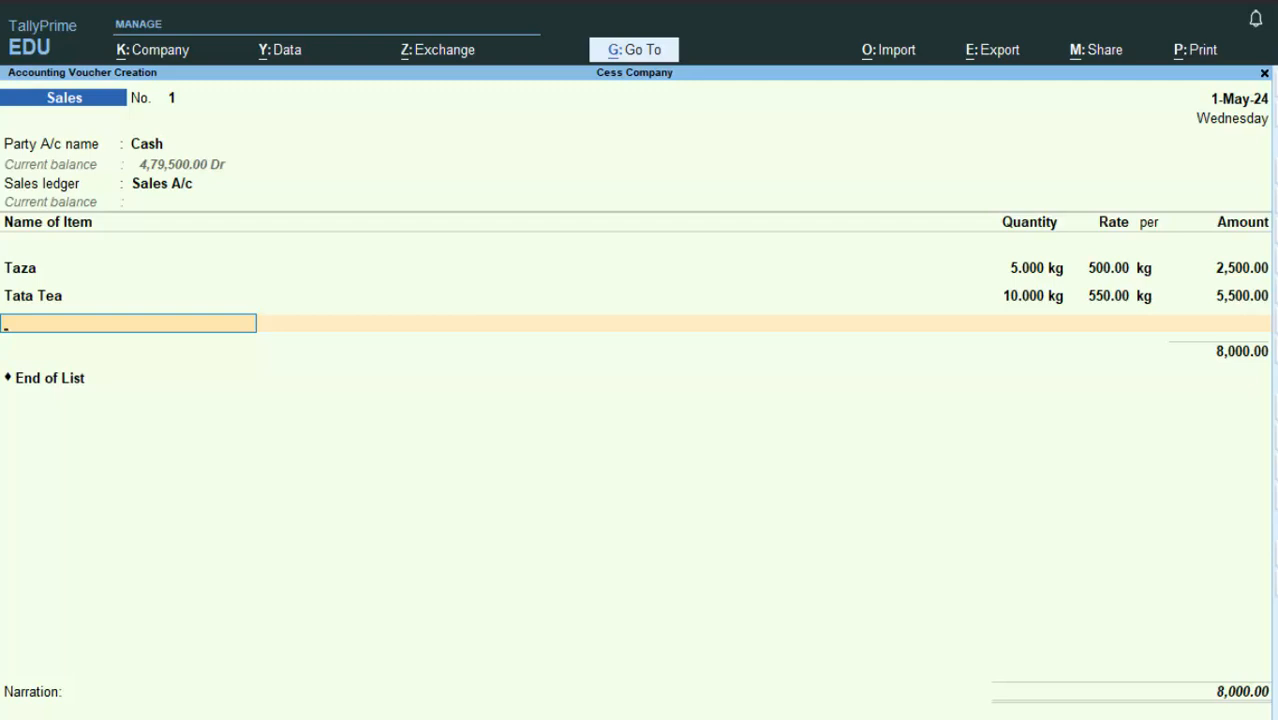
pyautogui.write('S')
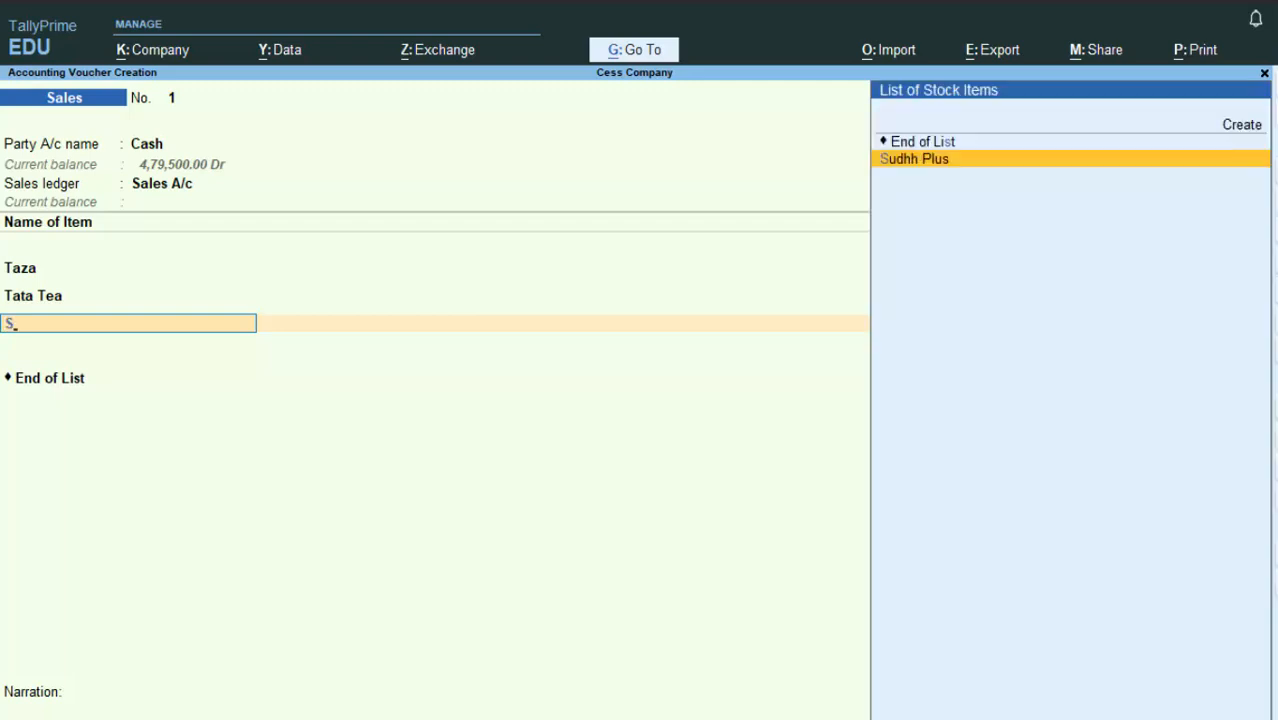
pyautogui.press('Return')
pyautogui.write('5')
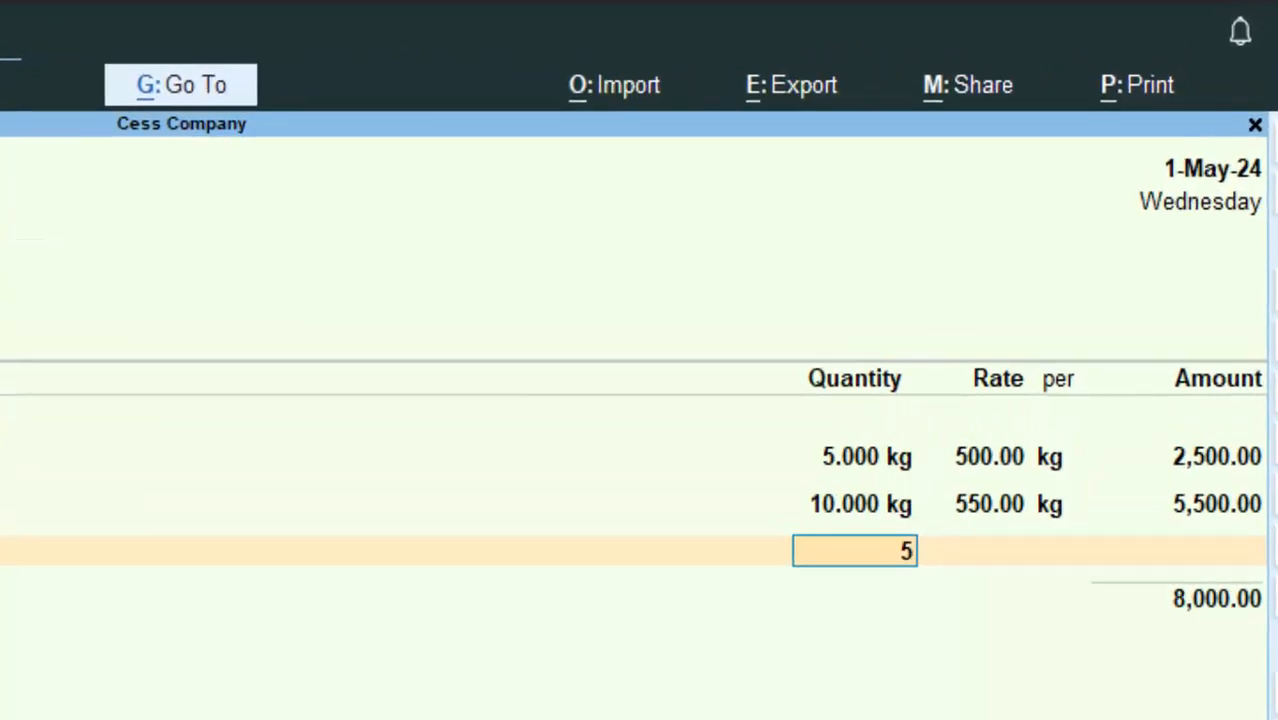
pyautogui.press('Return')
pyautogui.write('1')
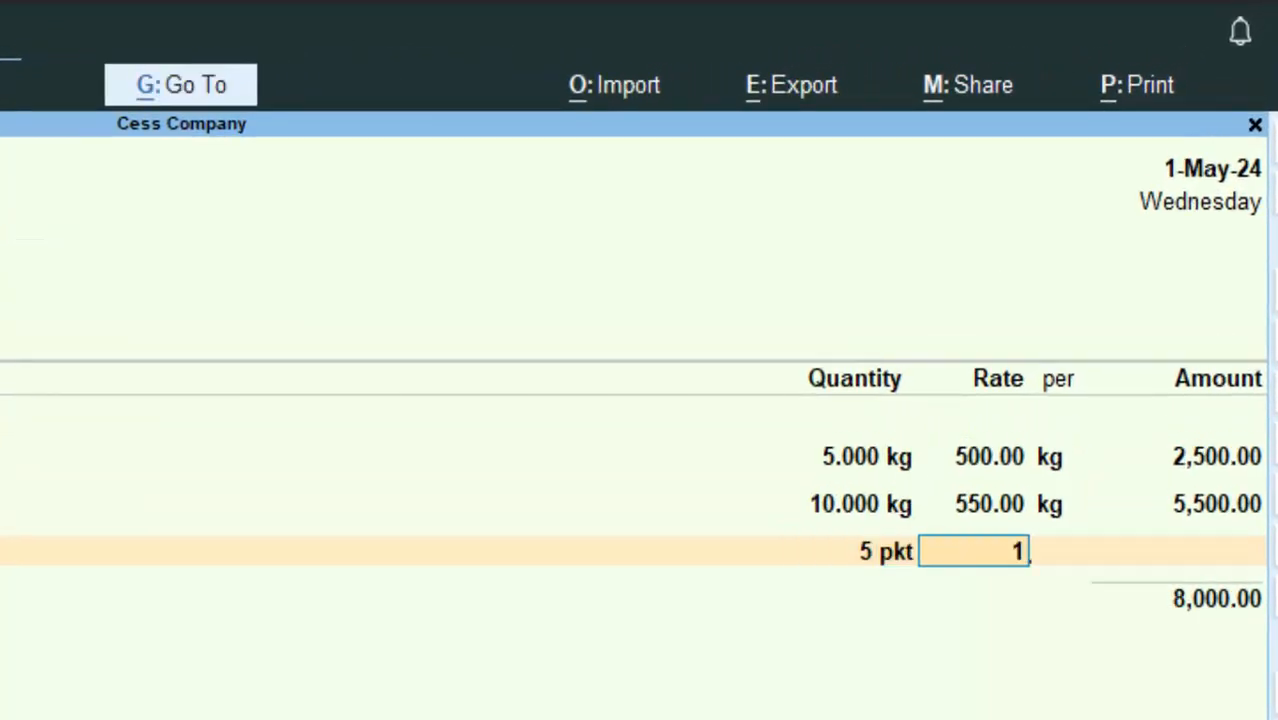
pyautogui.write('0')
pyautogui.press('Return')
pyautogui.press('Return')
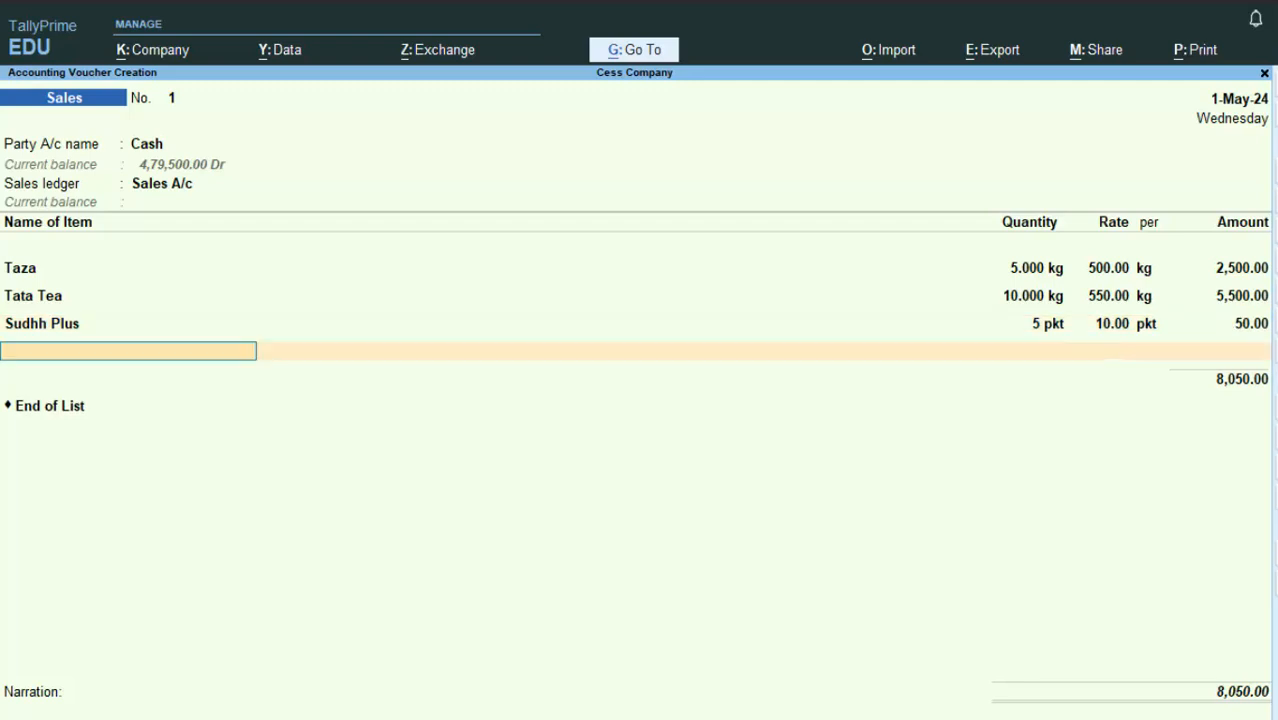
# - Delete the Tata Tea line between Taza and Sudhh Plus, and move on to the voucher's total
pyautogui.press('BackSpace')
pyautogui.press('BackSpace')
pyautogui.press('BackSpace')
pyautogui.press('BackSpace')
pyautogui.press('BackSpace')
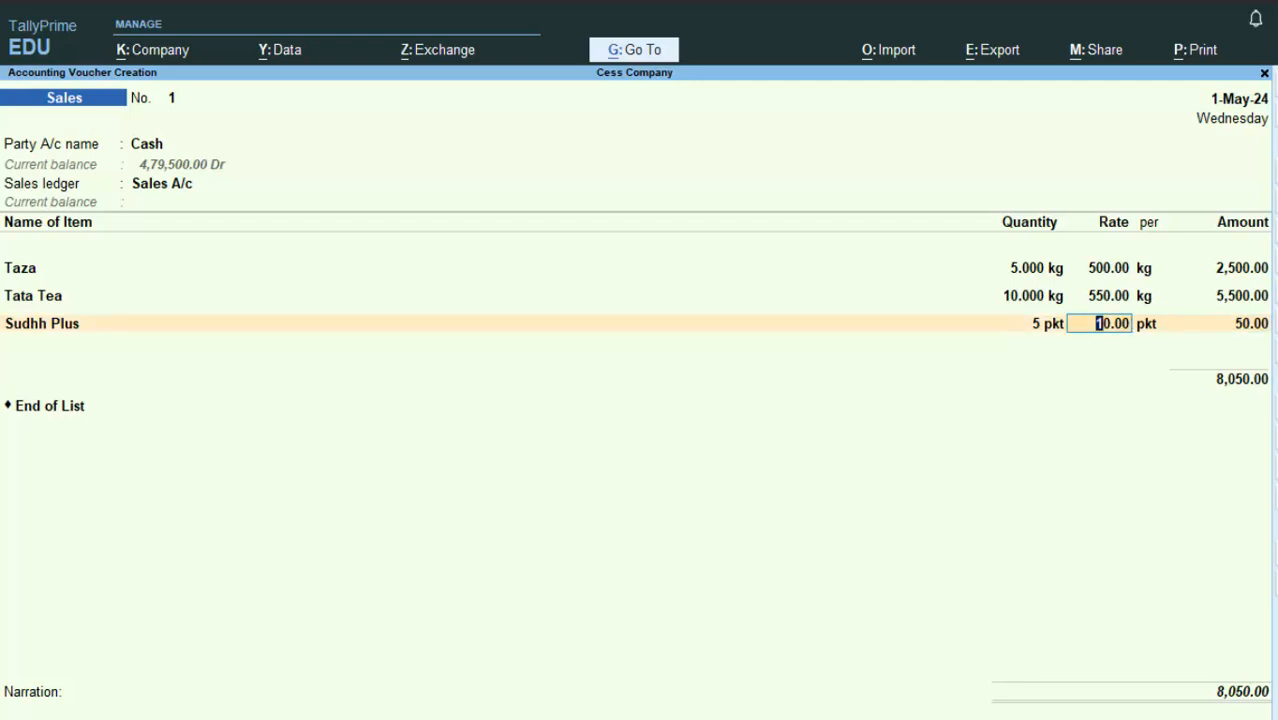
pyautogui.press('BackSpace')
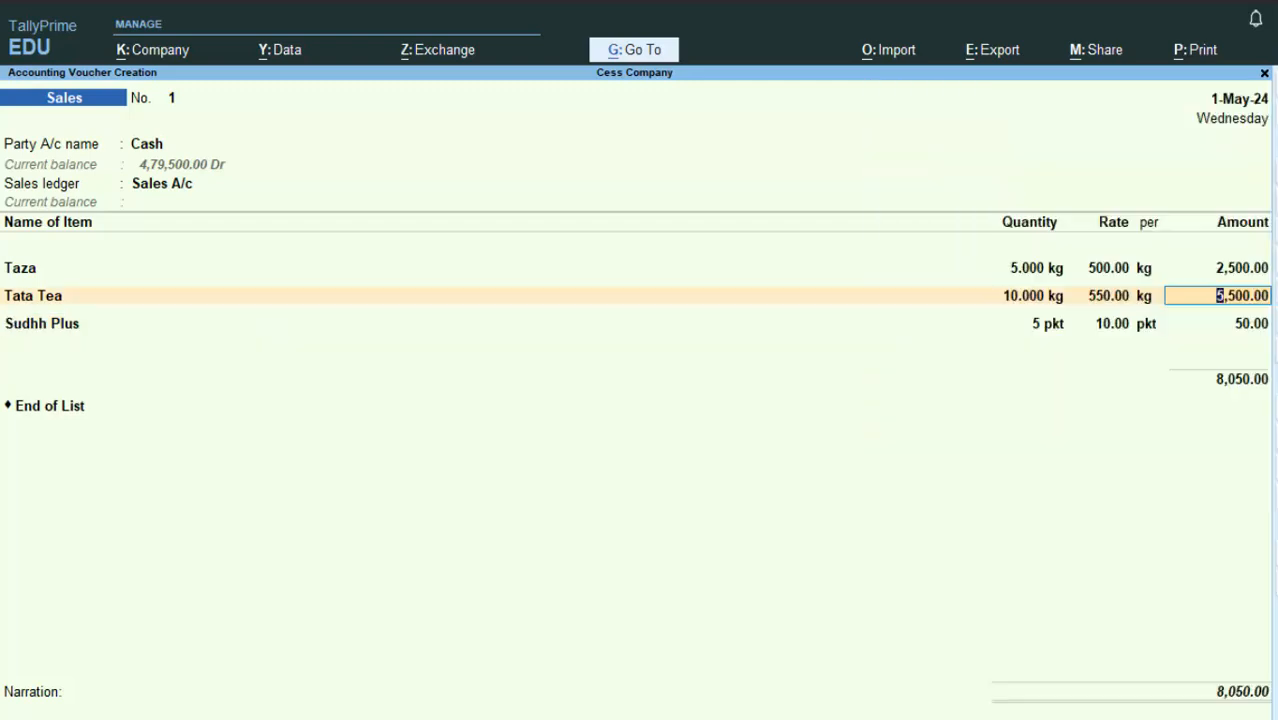
pyautogui.hotkey('ctrl', 'd')
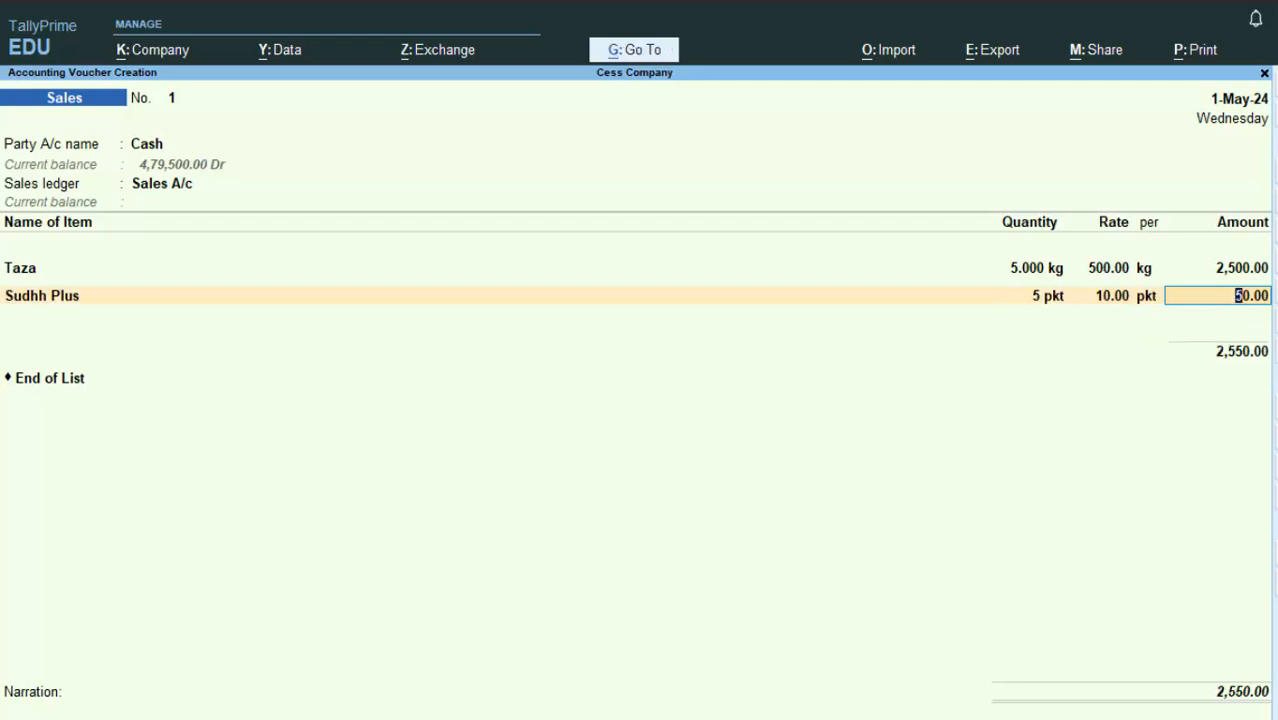
pyautogui.press('Return')
pyautogui.press('Return')
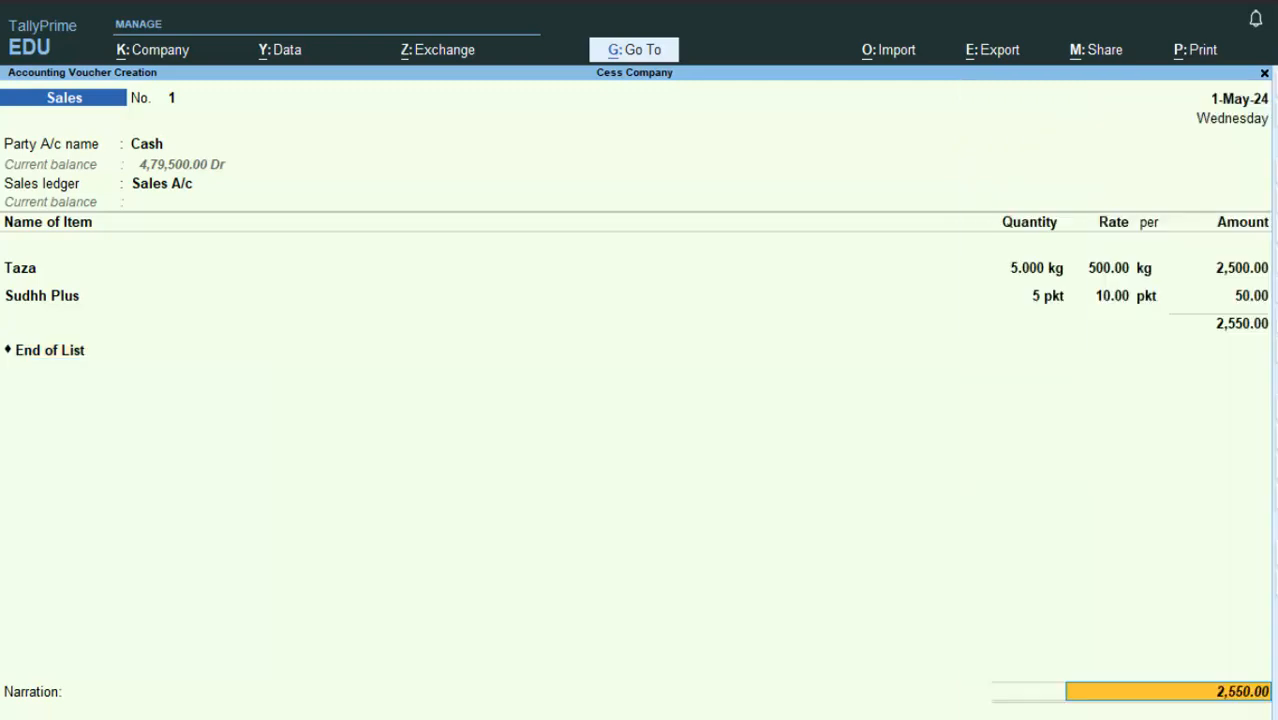